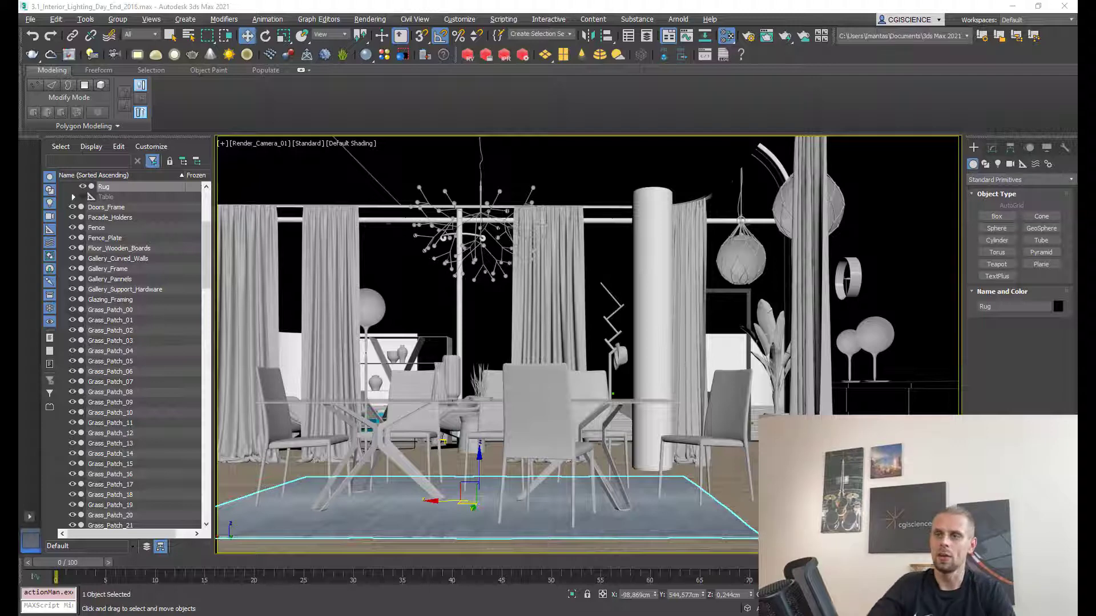
- Switch to the browser and look over the free materials on Adobe Substance 3D Assets, including Wax Flower Print Fabric
left_click(743, 350)
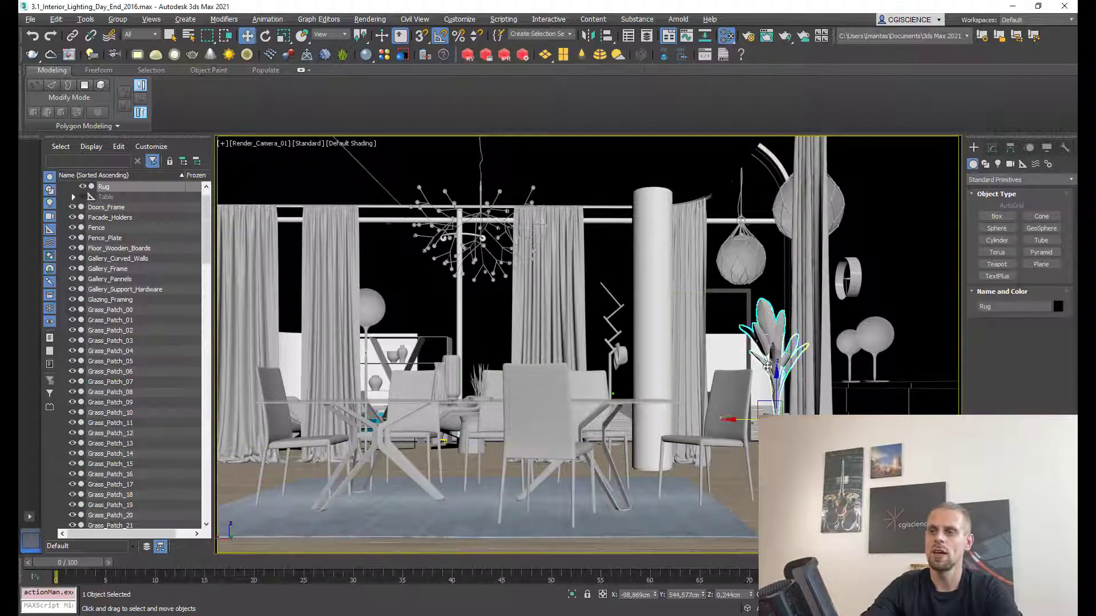
left_click(334, 512)
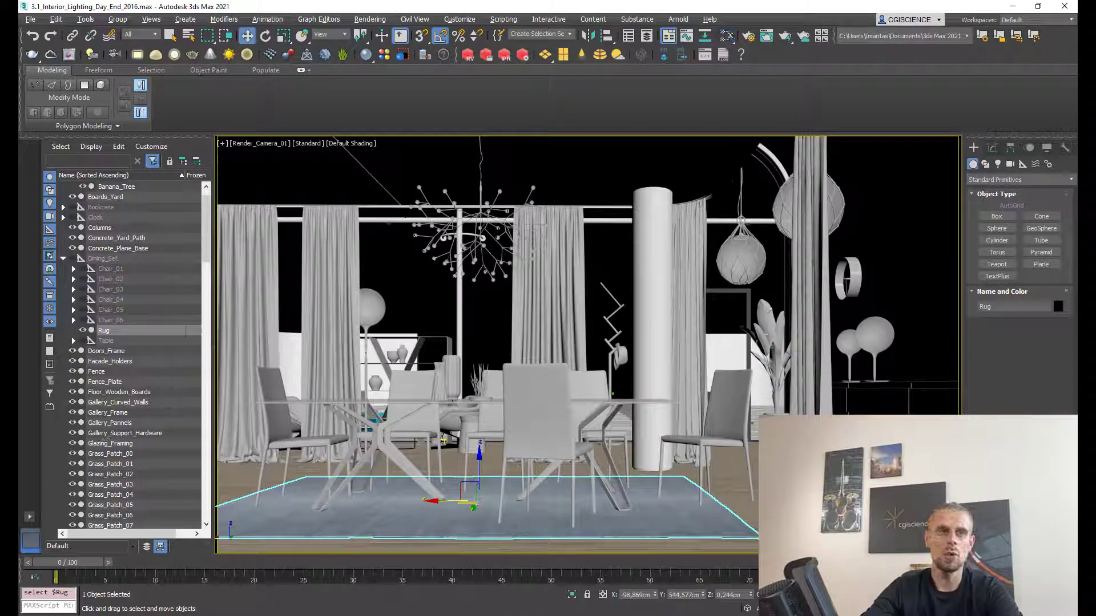
left_click_drag(19, 228, 268, 1)
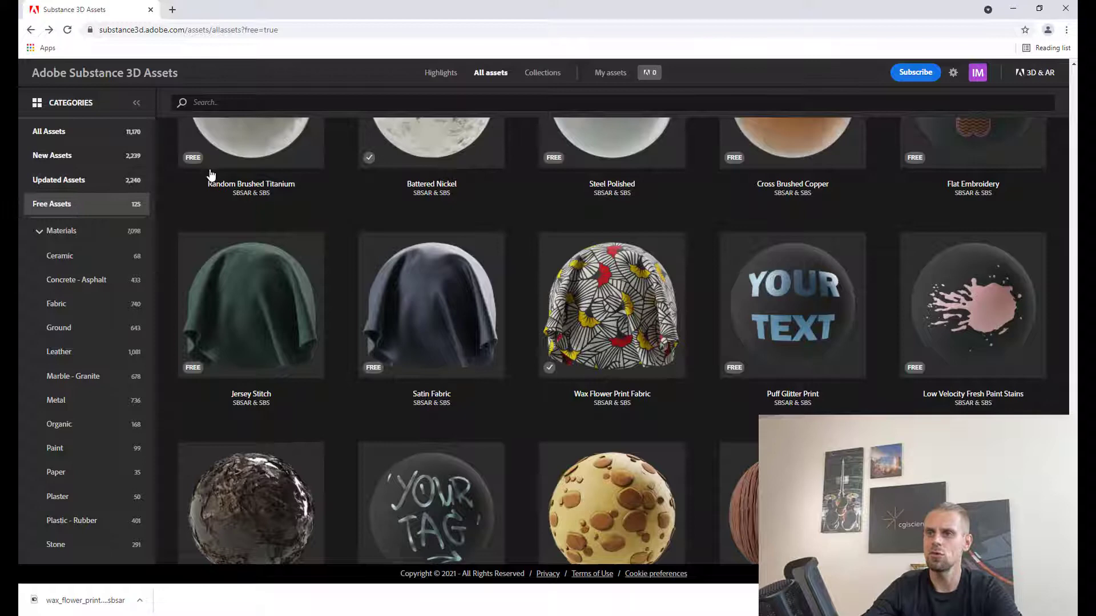
mouse_move(566, 319)
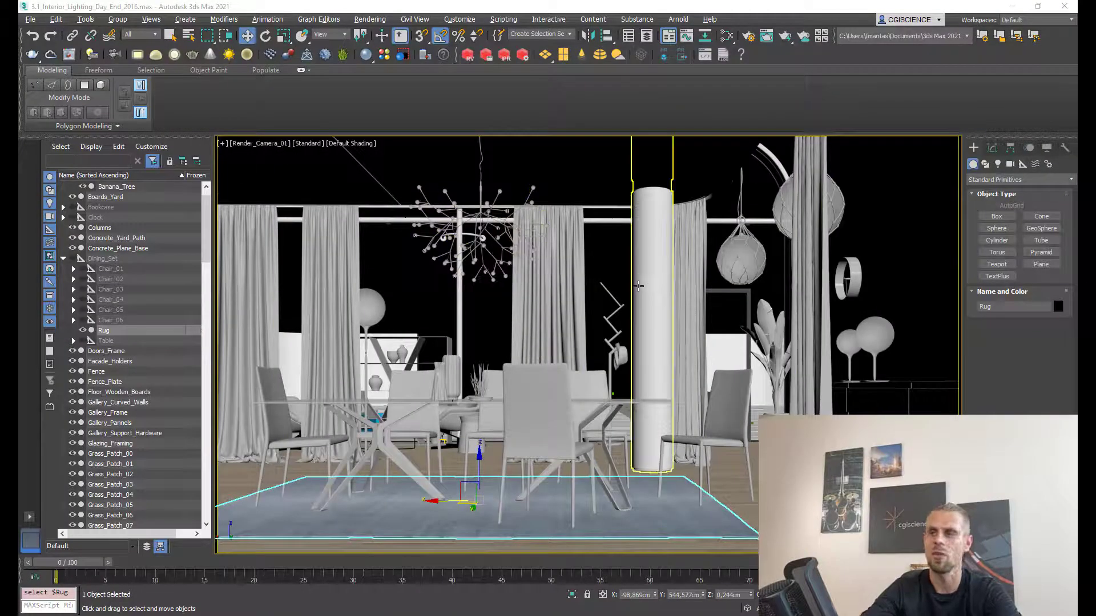
- Select the columns in 3ds Max, create a Slate Material Editor view named "substance" and enlarge the editor window
left_click(639, 285)
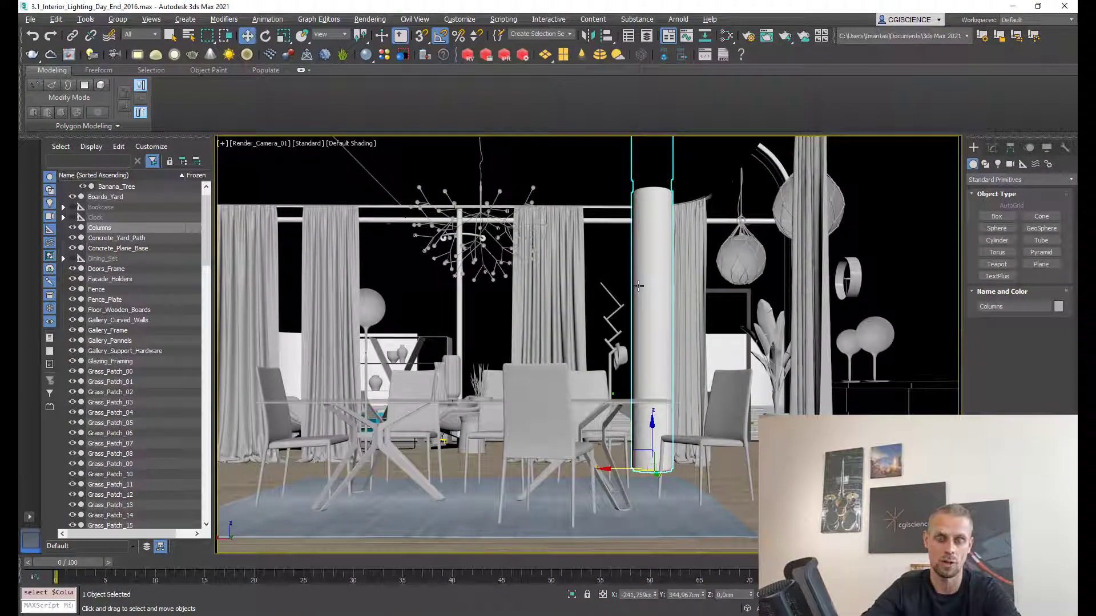
left_click(726, 35)
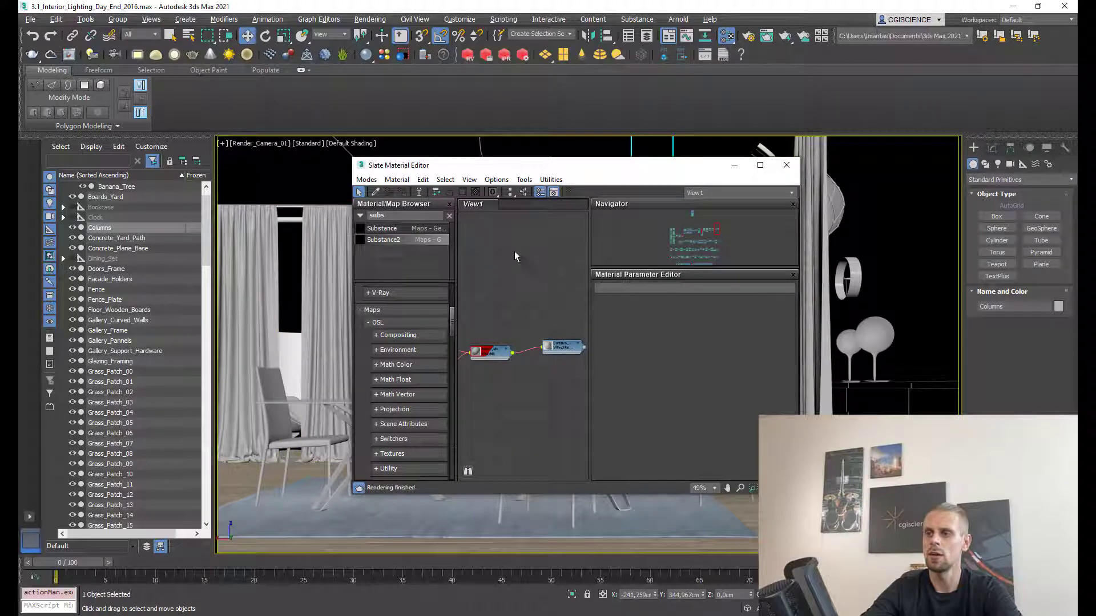
right_click(477, 207)
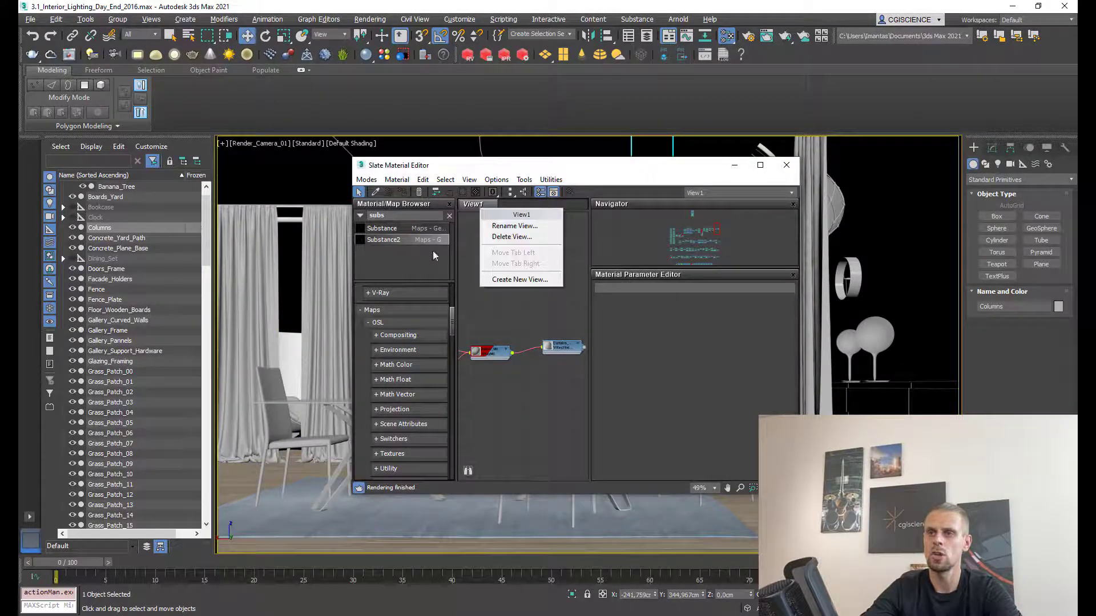
left_click(485, 280)
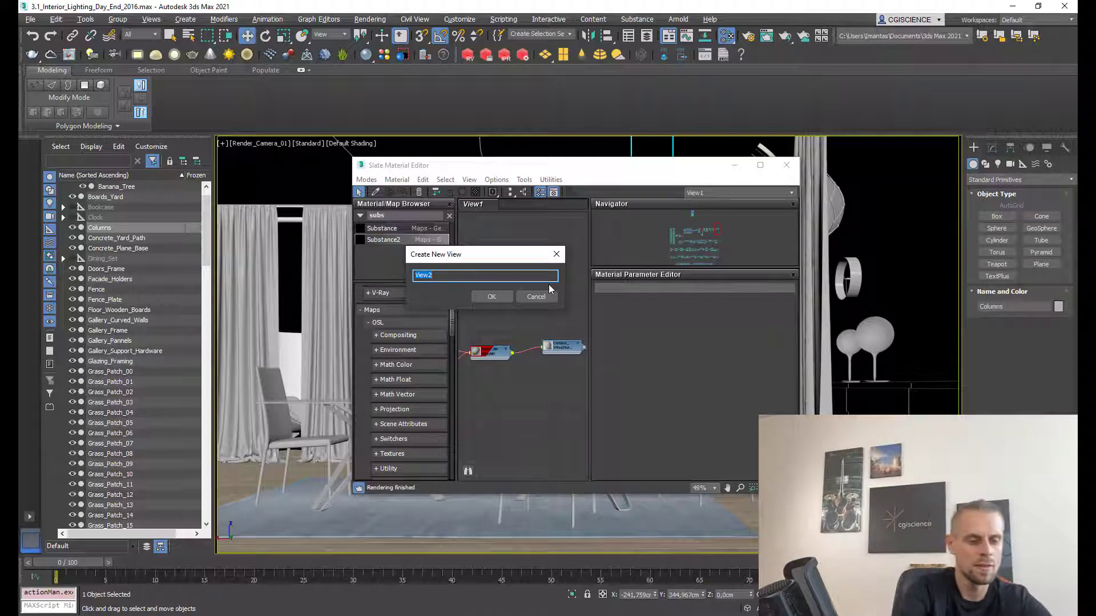
type("substan")
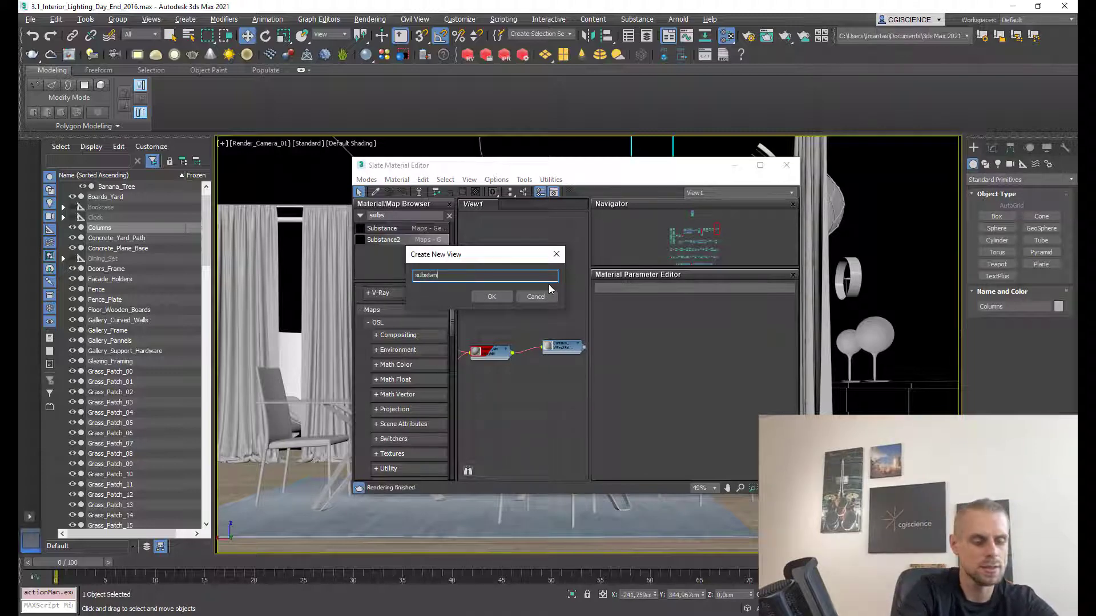
type("ce")
key("Return")
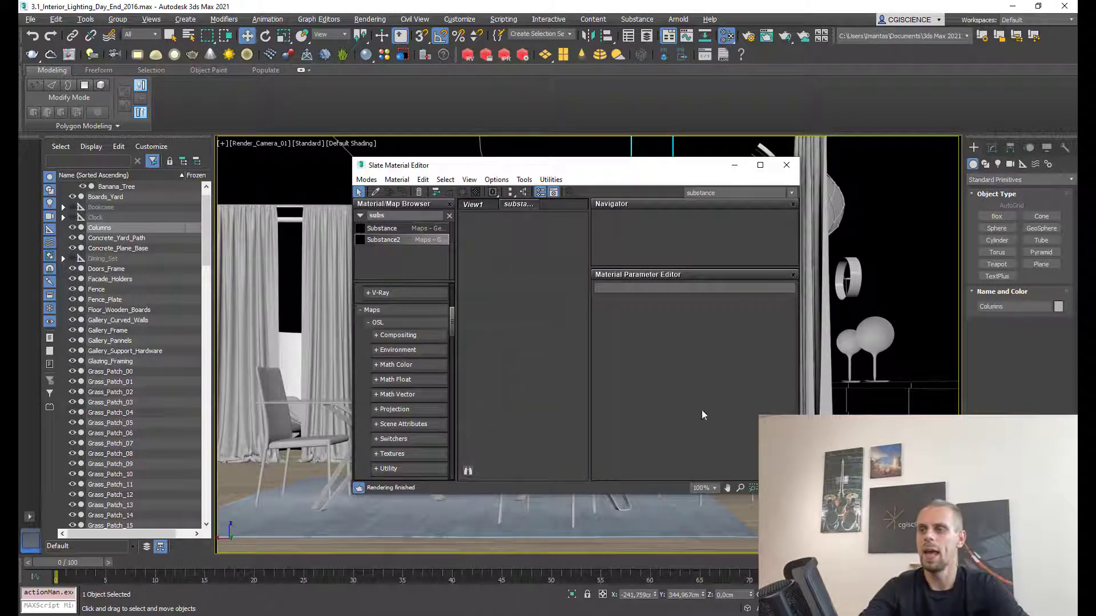
left_click_drag(799, 494, 965, 547)
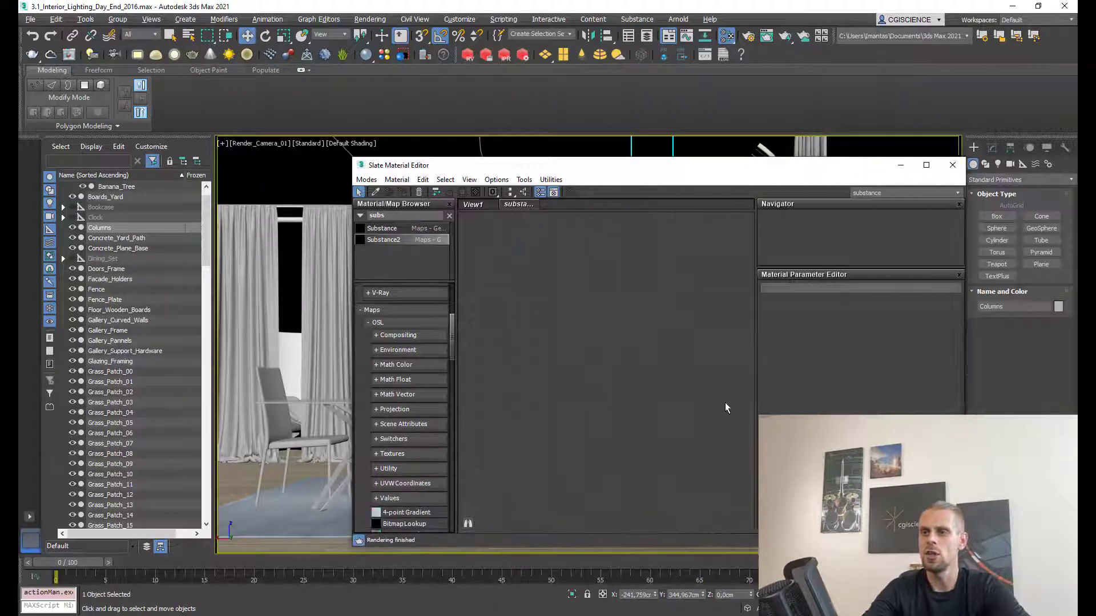
- Find the Substance2 map with "subs", add it to the substance view and load wax_flower_print_fabric.sbsar into it
left_click(449, 215)
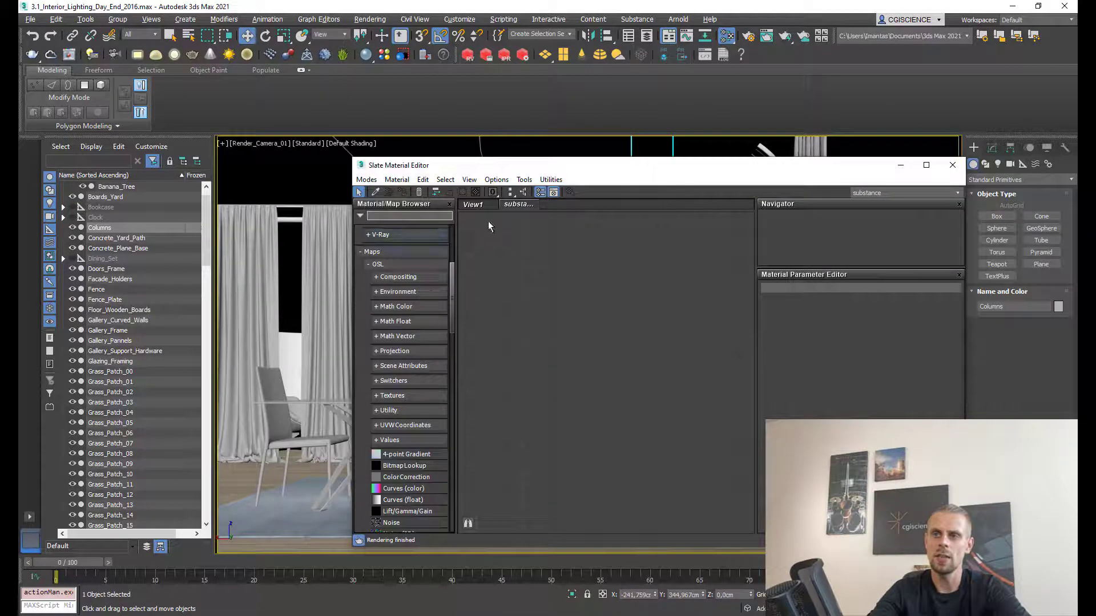
left_click(400, 216)
type("subs")
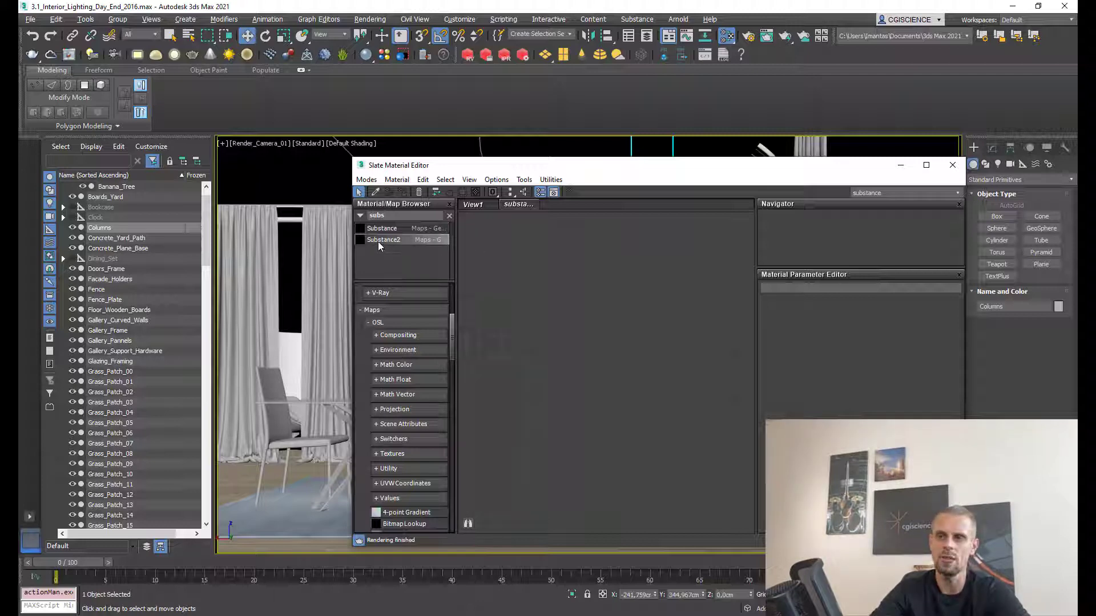
left_click_drag(377, 241, 618, 297)
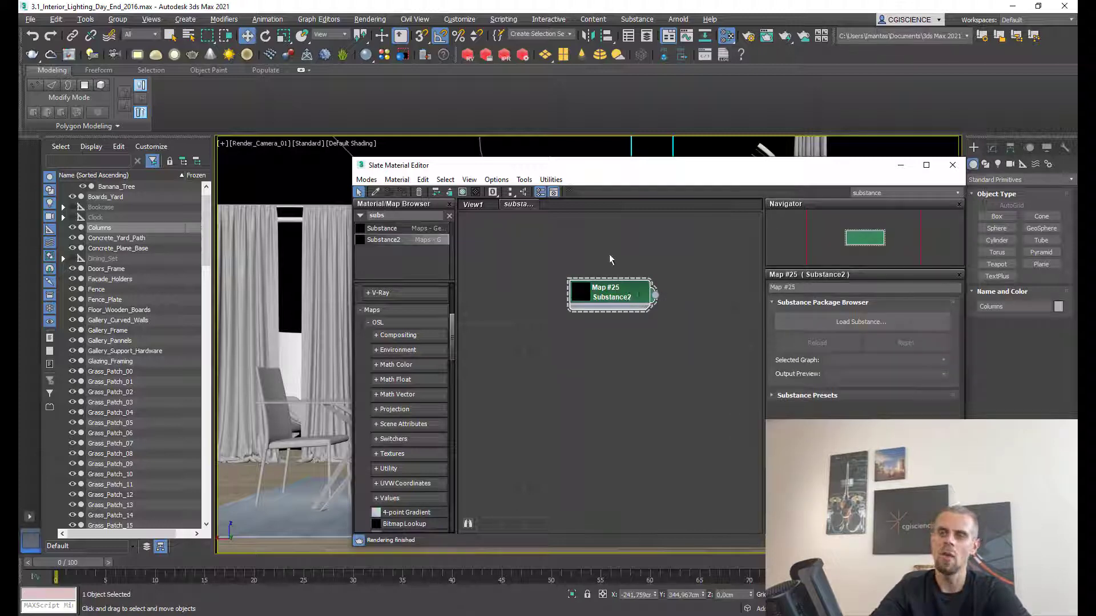
left_click(882, 330)
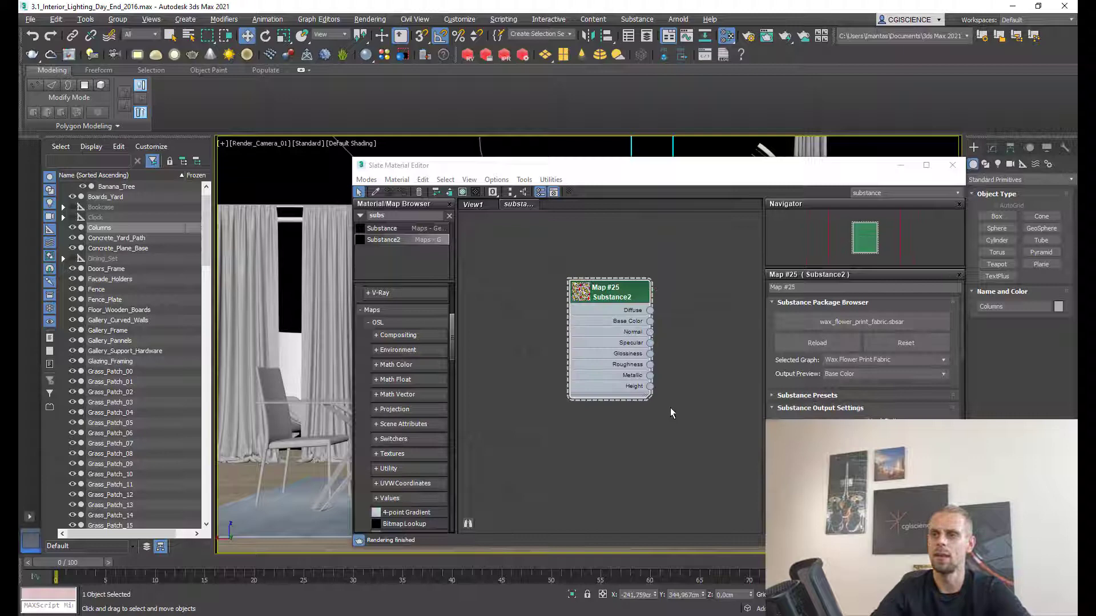
- Examine the Substance2 map's outputs and its color, roughness and metallic parameters
left_click(599, 302)
scroll(599, 303, "up", 3)
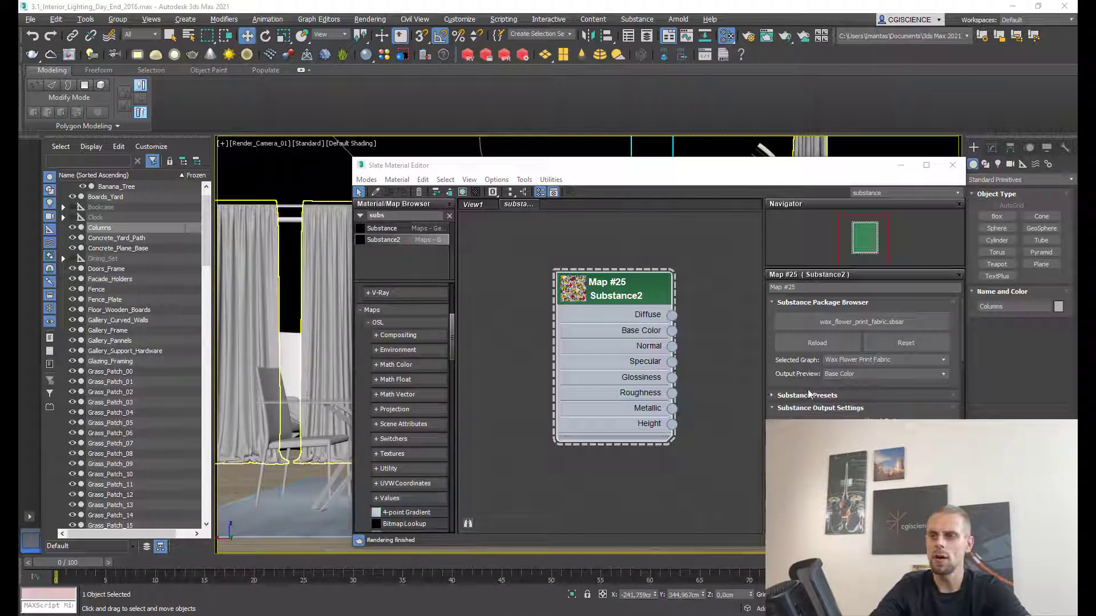
scroll(808, 397, "down", 4)
scroll(805, 417, "down", 6)
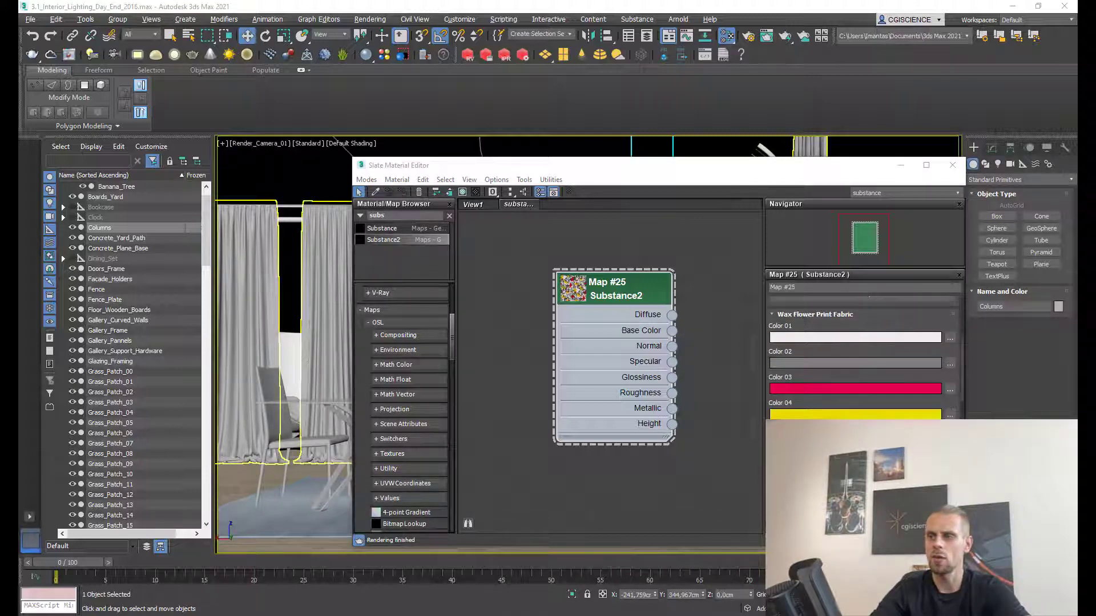
scroll(844, 384, "down", 5)
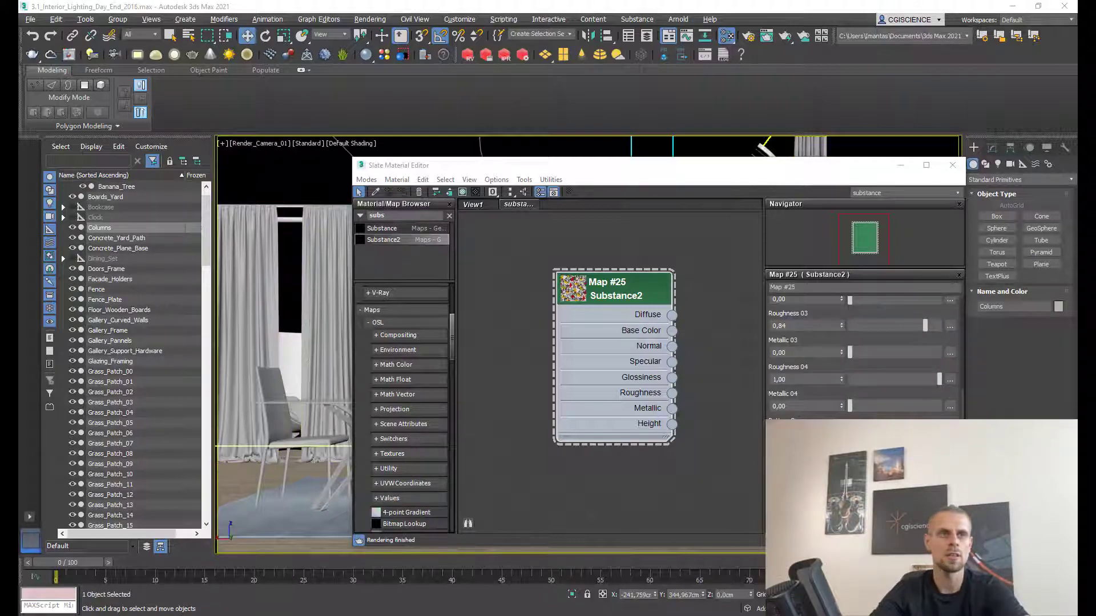
- Switch to the browser and preview the Wax Flower Print Fabric's presets and parameters in the 3D Player
key("alt+Tab")
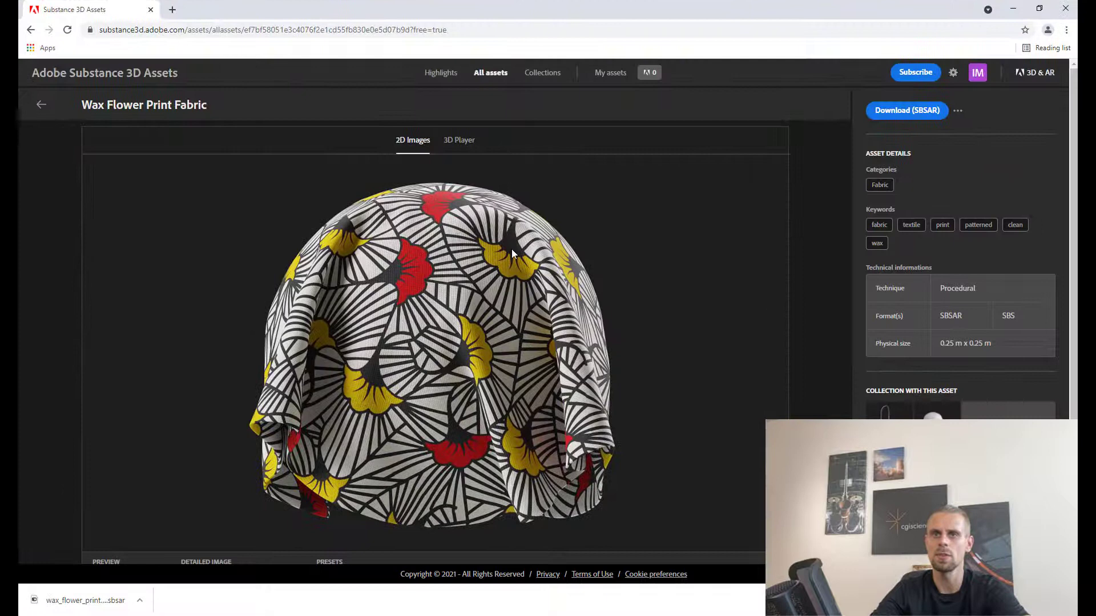
left_click(460, 140)
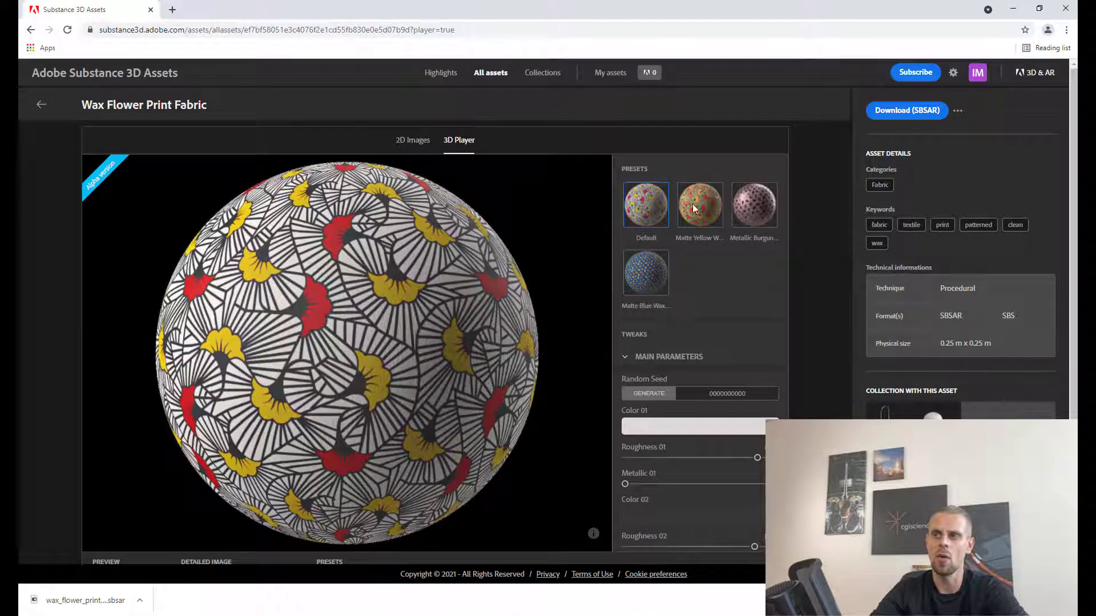
left_click(663, 261)
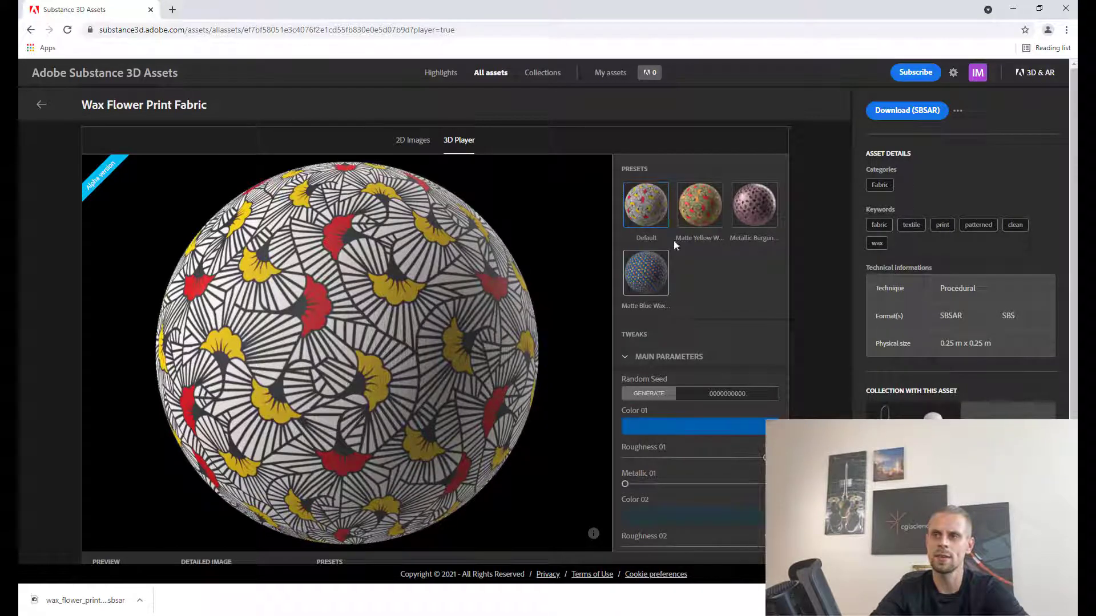
left_click(698, 208)
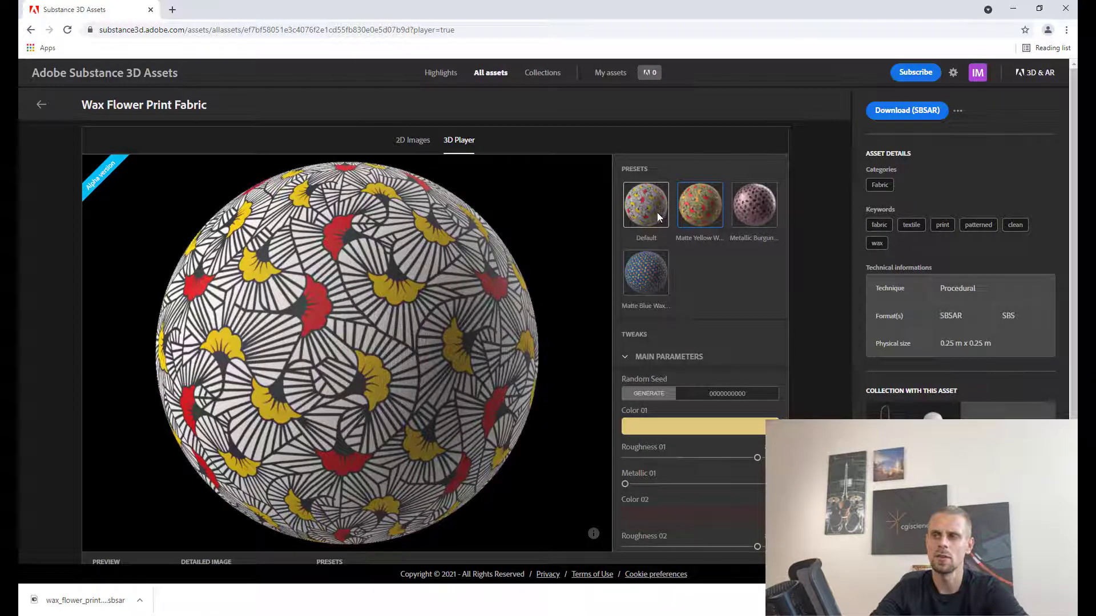
left_click(642, 269)
left_click(642, 209)
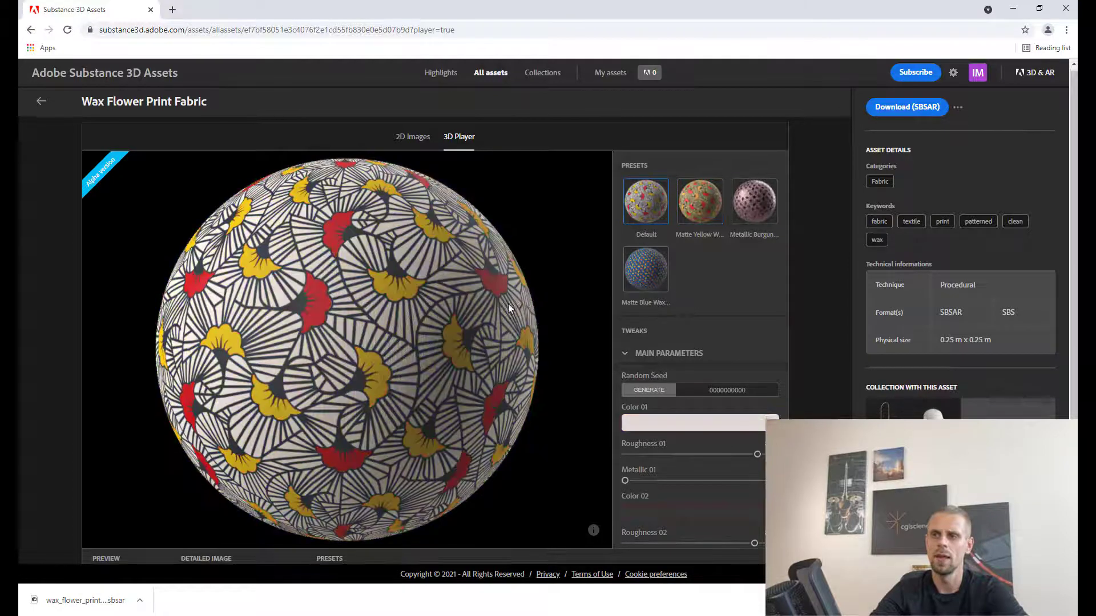
scroll(508, 304, "down", 5)
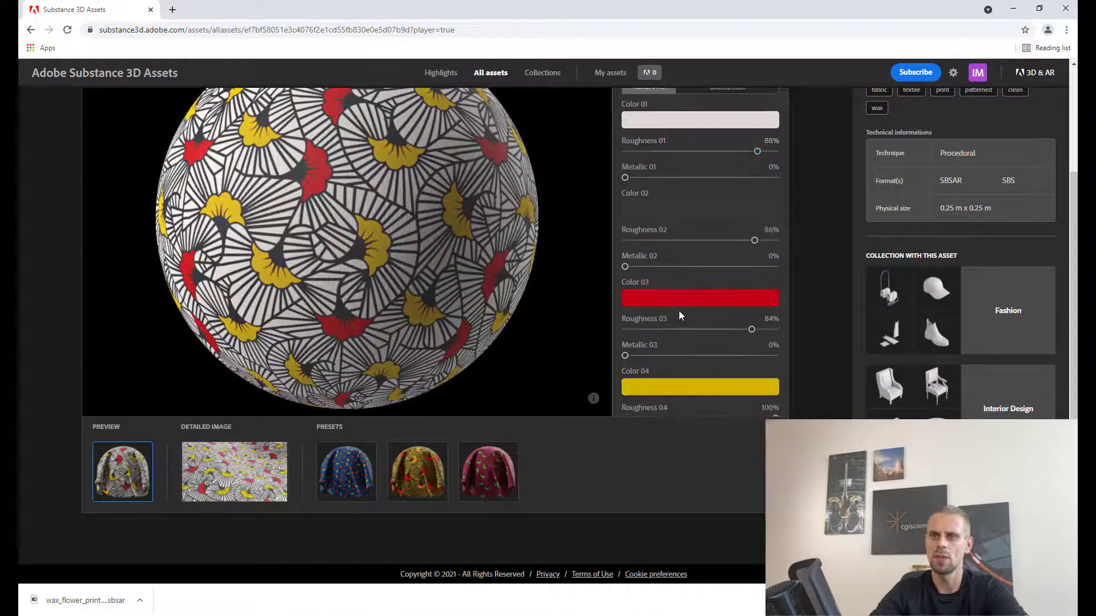
- Return to 3ds Max and check which graphs the loaded substance package offers
left_click_drag(628, 14, 0, 296)
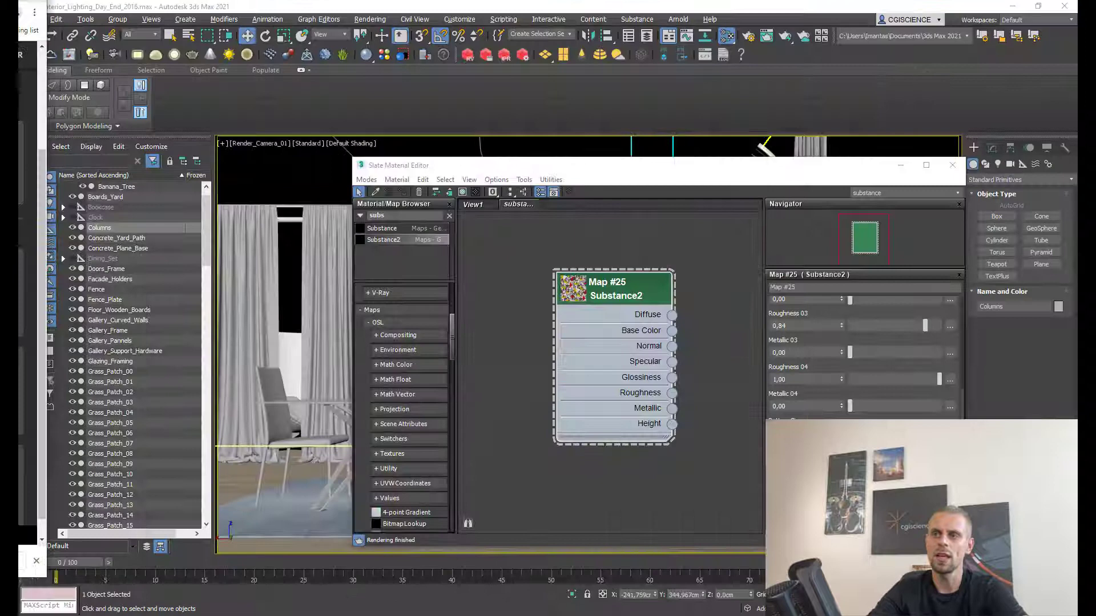
scroll(909, 398, "up", 6)
scroll(856, 376, "up", 5)
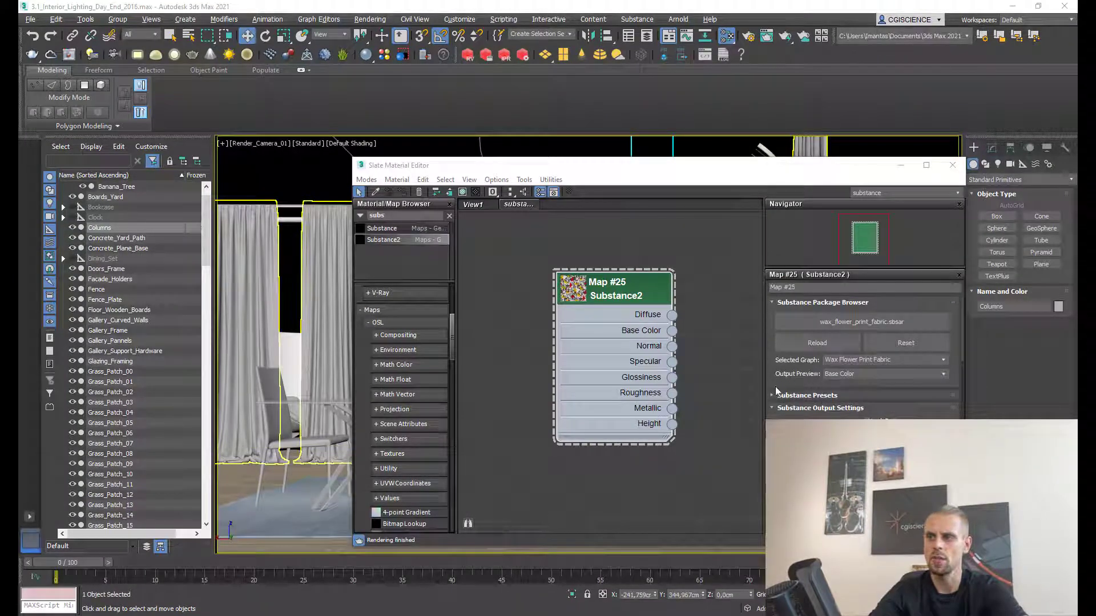
left_click(856, 360)
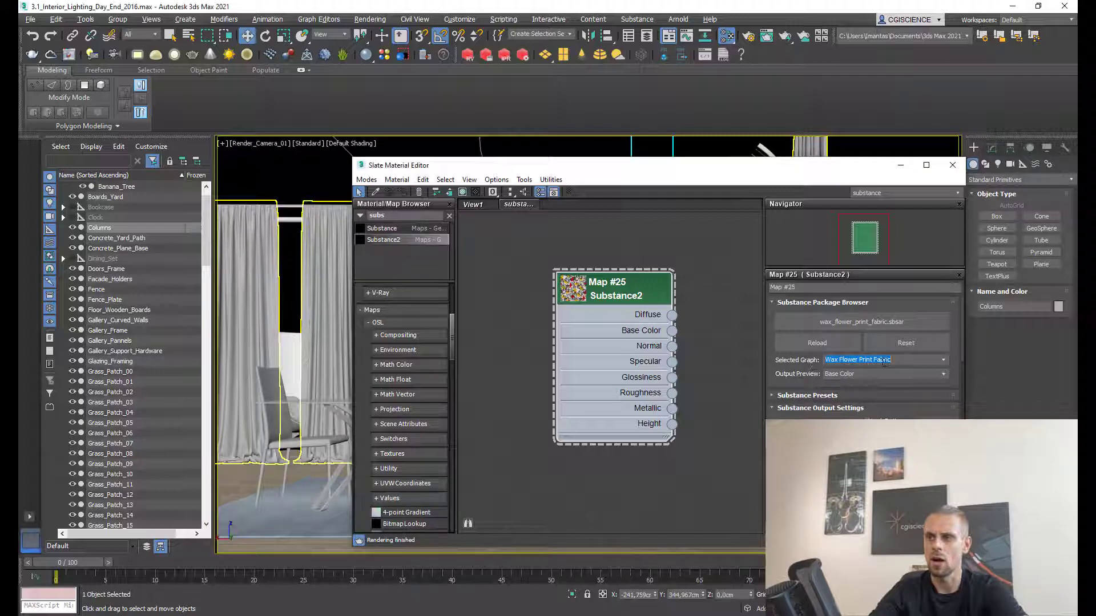
left_click(946, 360)
left_click(946, 361)
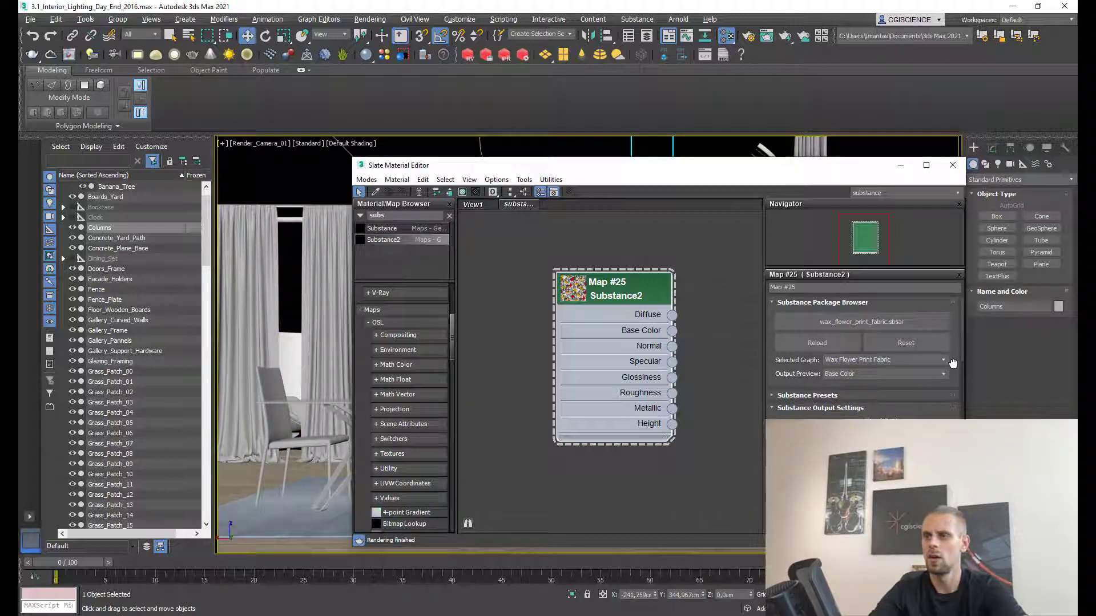
- Select the Matte Blue Wax Flowers preset for the Substance2 map and move its node slightly down
left_click(788, 396)
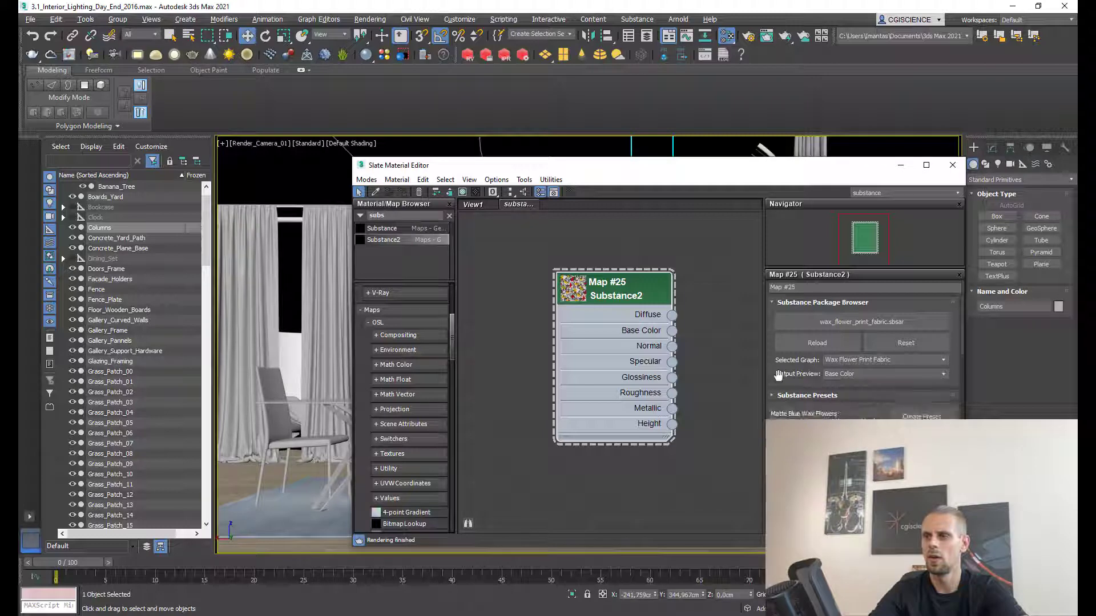
left_click(788, 412)
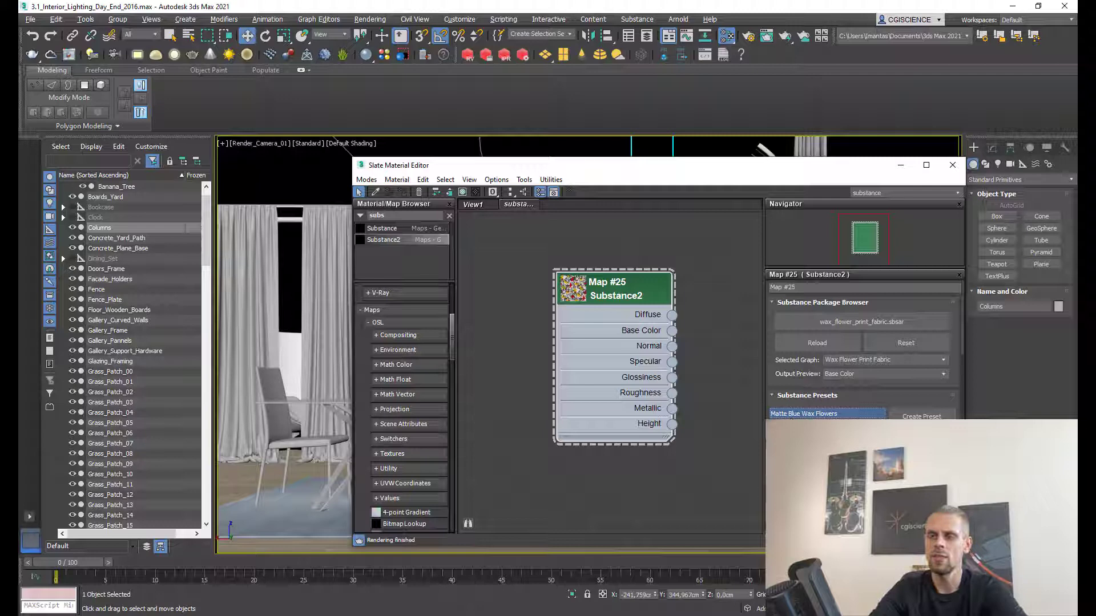
left_click(791, 416)
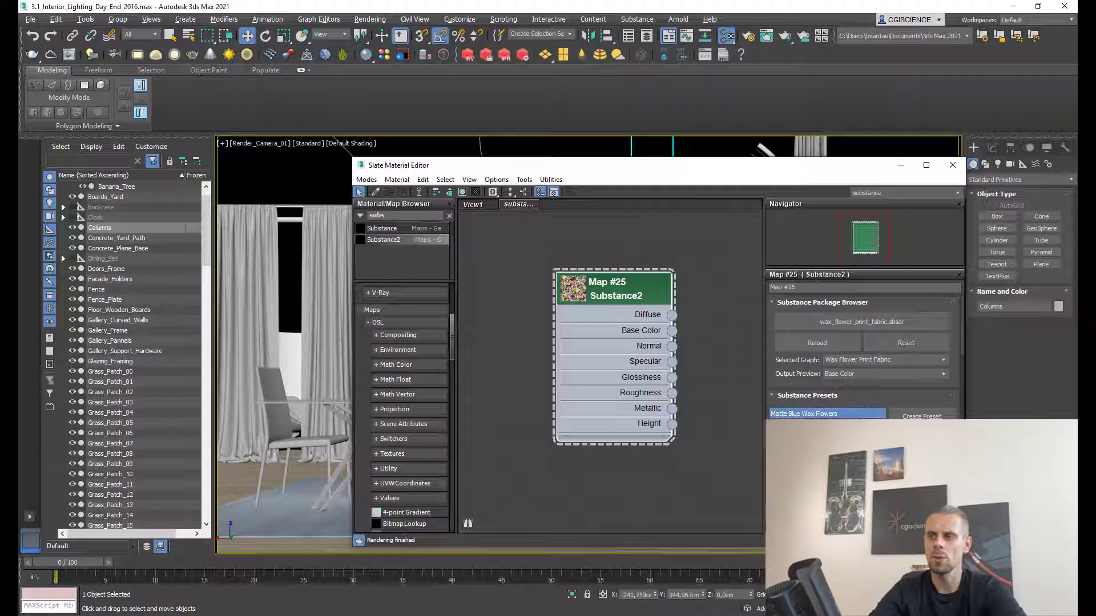
left_click(804, 425)
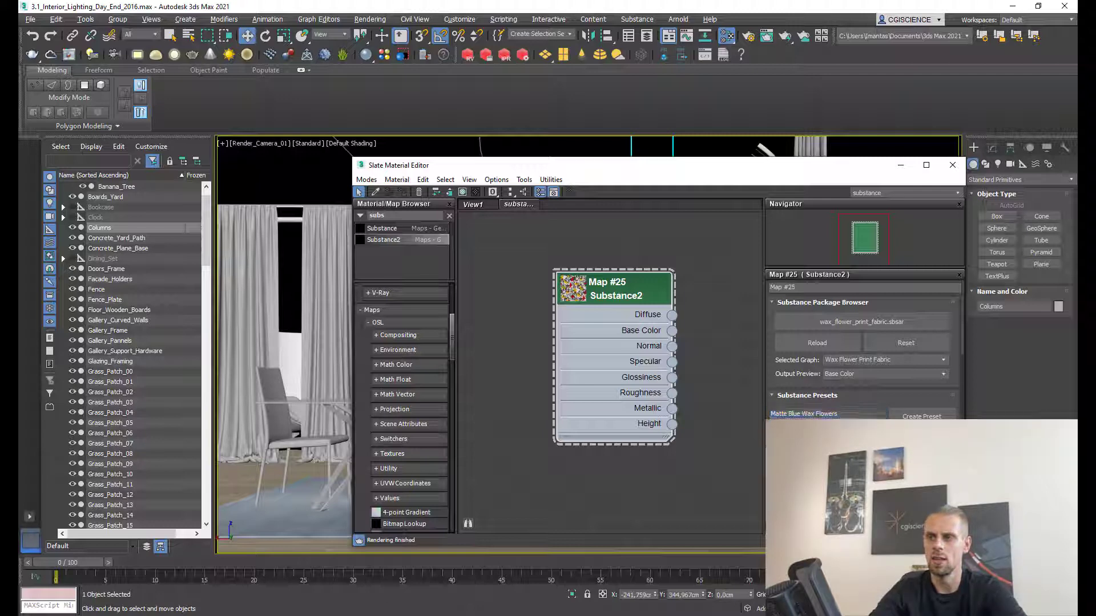
left_click(799, 415)
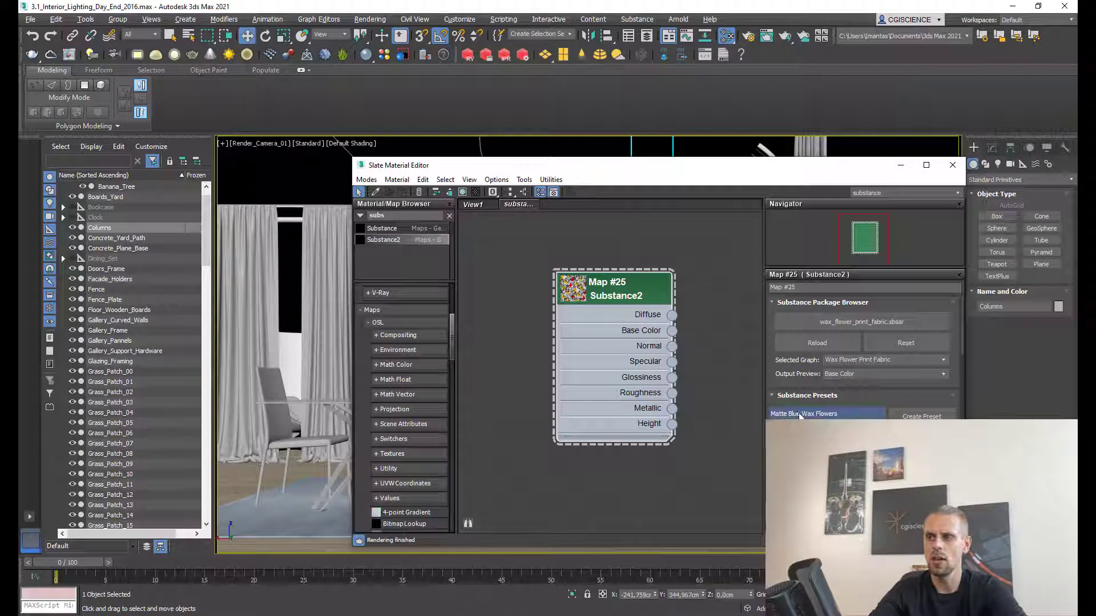
left_click(798, 415)
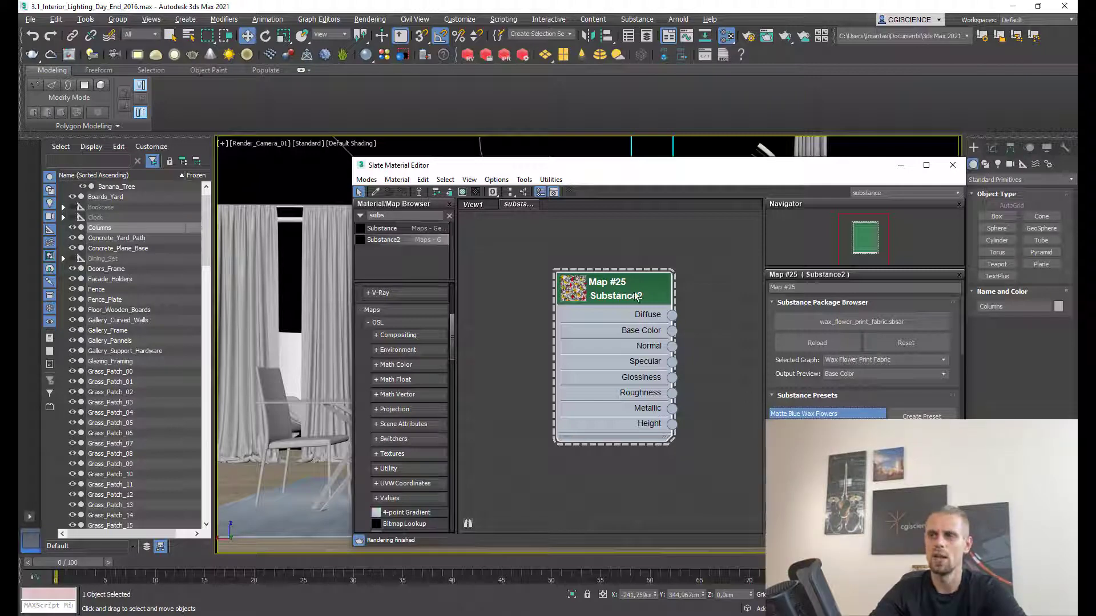
left_click_drag(638, 296, 651, 329)
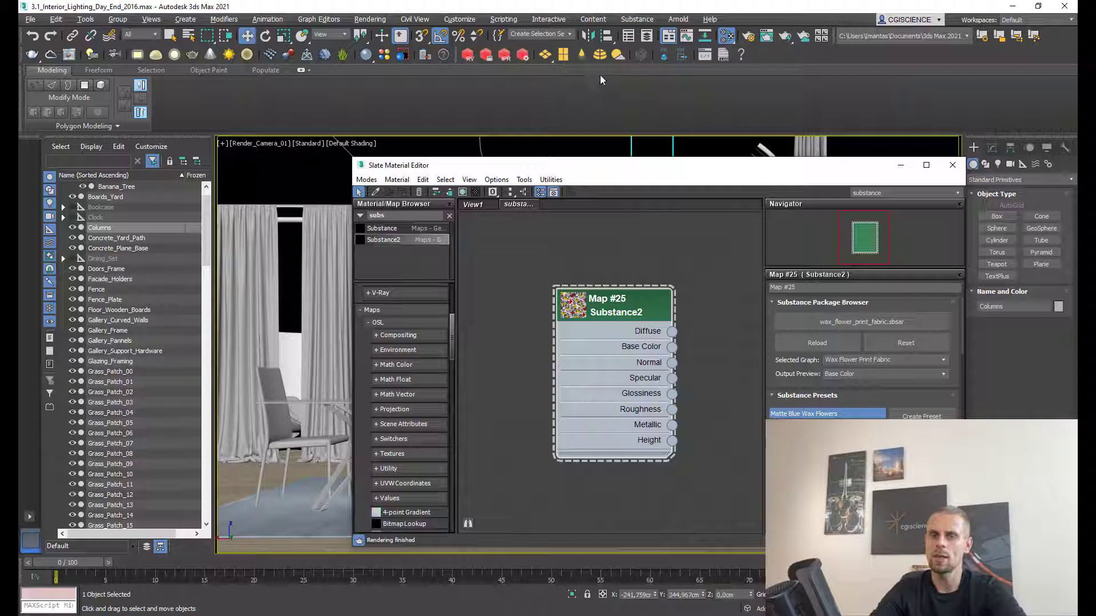
- Convert the Substance2 map into a V-Ray material network with the Substance To Vray command
left_click(634, 19)
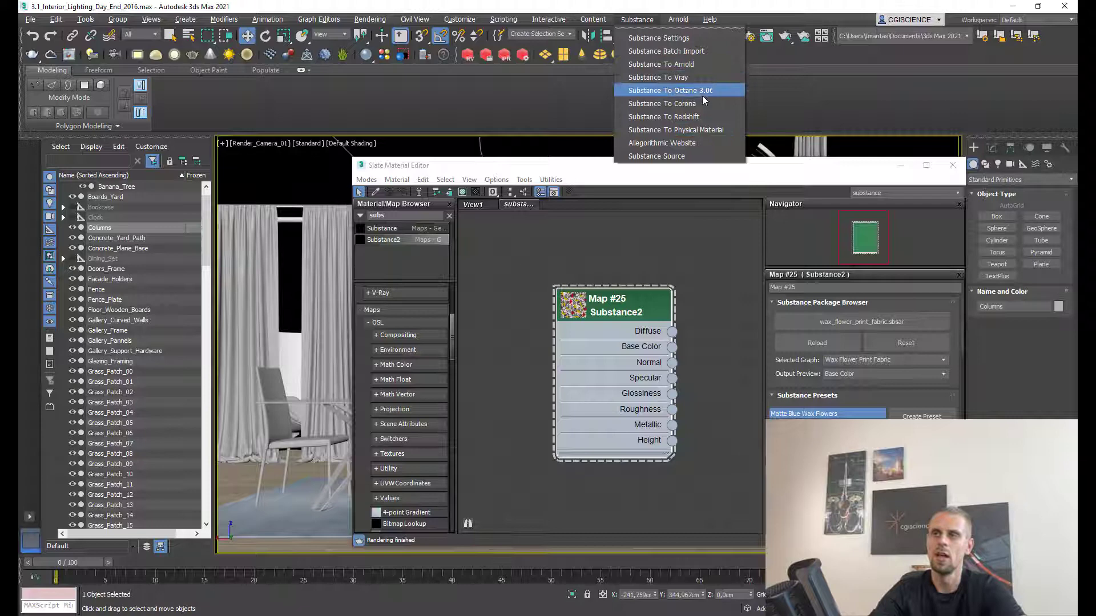
left_click(667, 81)
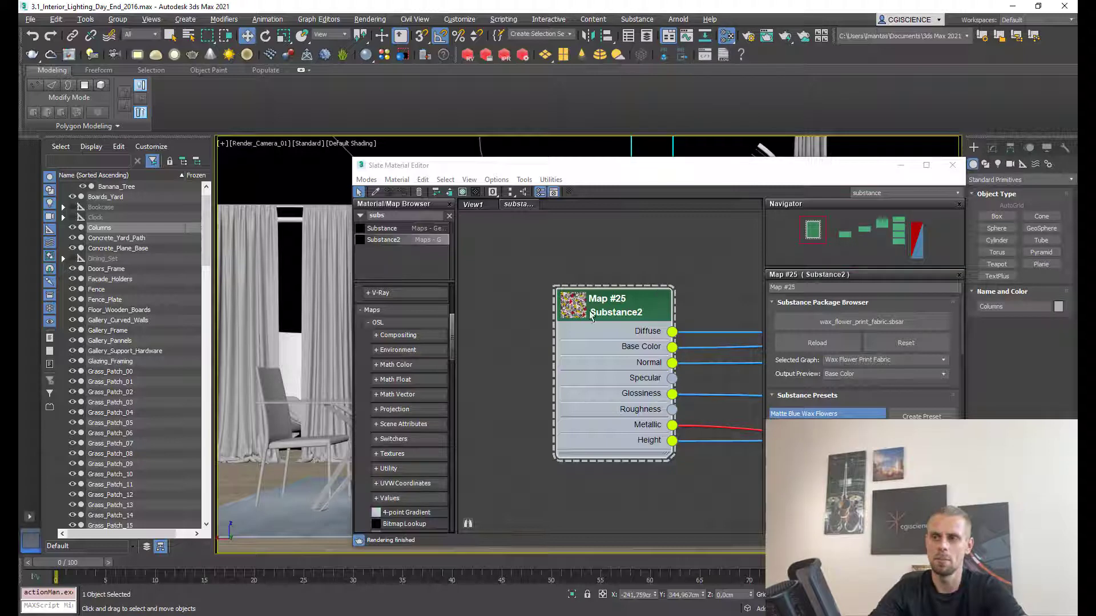
middle_click_drag(717, 307, 552, 293)
scroll(553, 293, "down", 5)
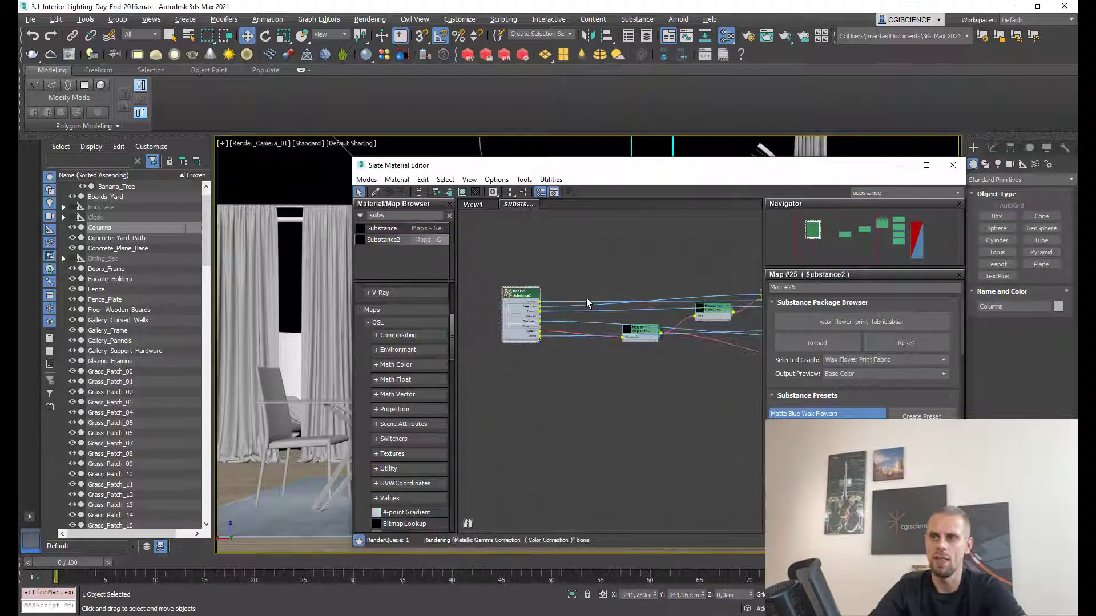
scroll(594, 300, "down", 5)
scroll(631, 293, "down", 5)
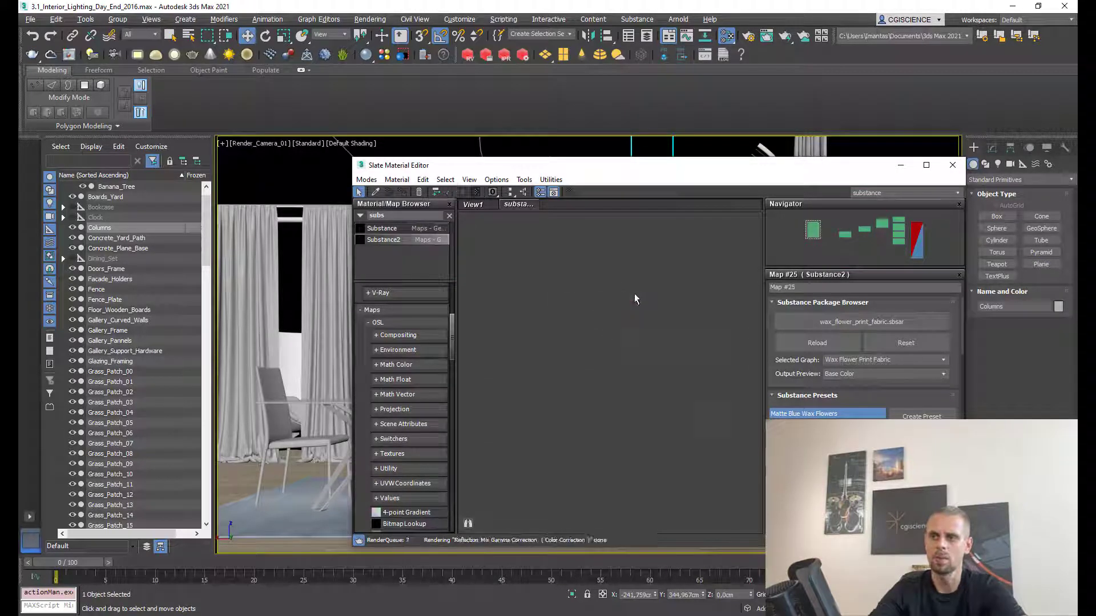
key("z")
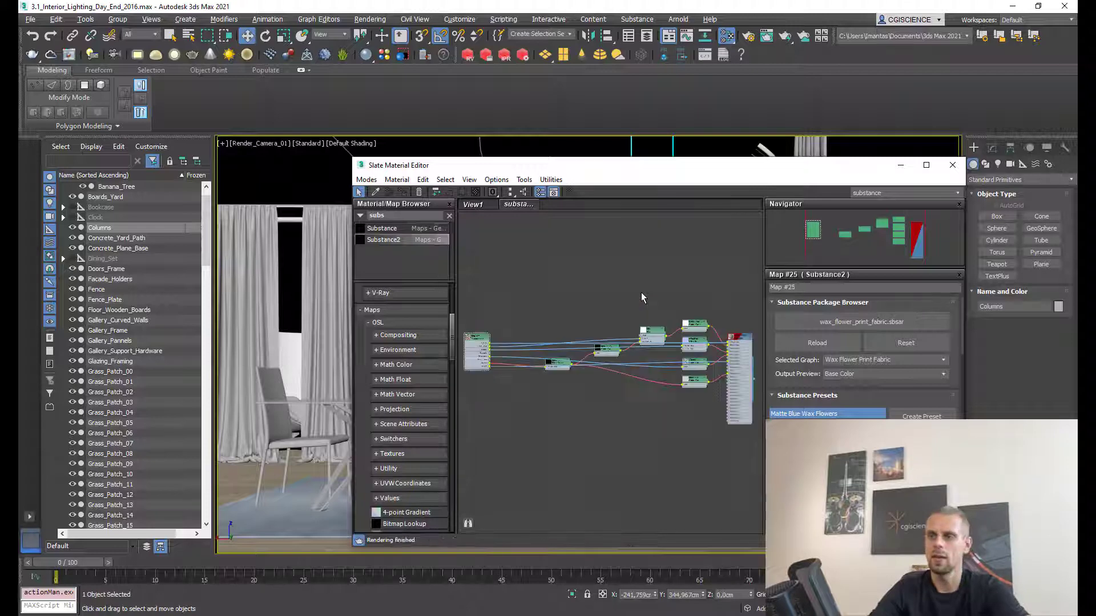
- Open the generated V-Ray material's parameters and examine which maps feed its slots
left_click(739, 340)
double_click(741, 340)
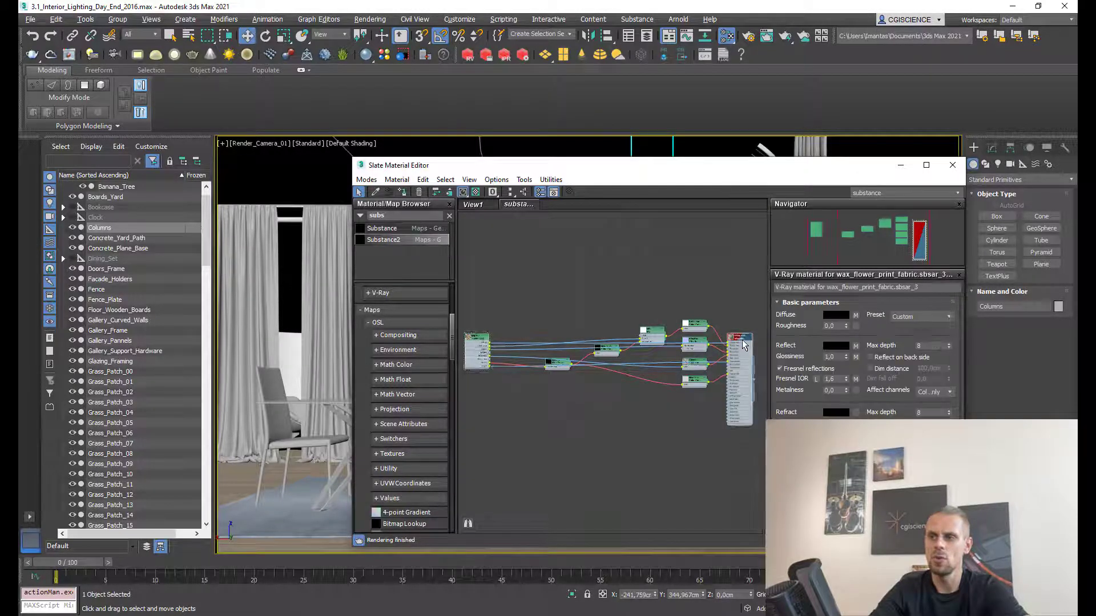
scroll(742, 341, "up", 5)
left_click_drag(736, 337, 750, 337)
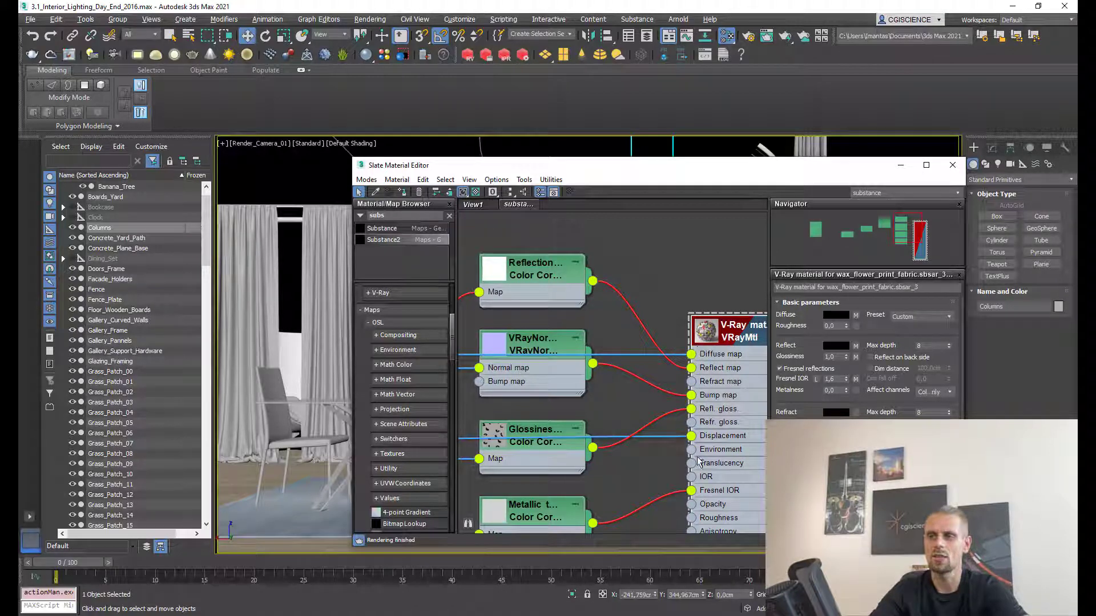
scroll(696, 432, "down", 4)
scroll(696, 432, "down", 3)
scroll(586, 375, "up", 7)
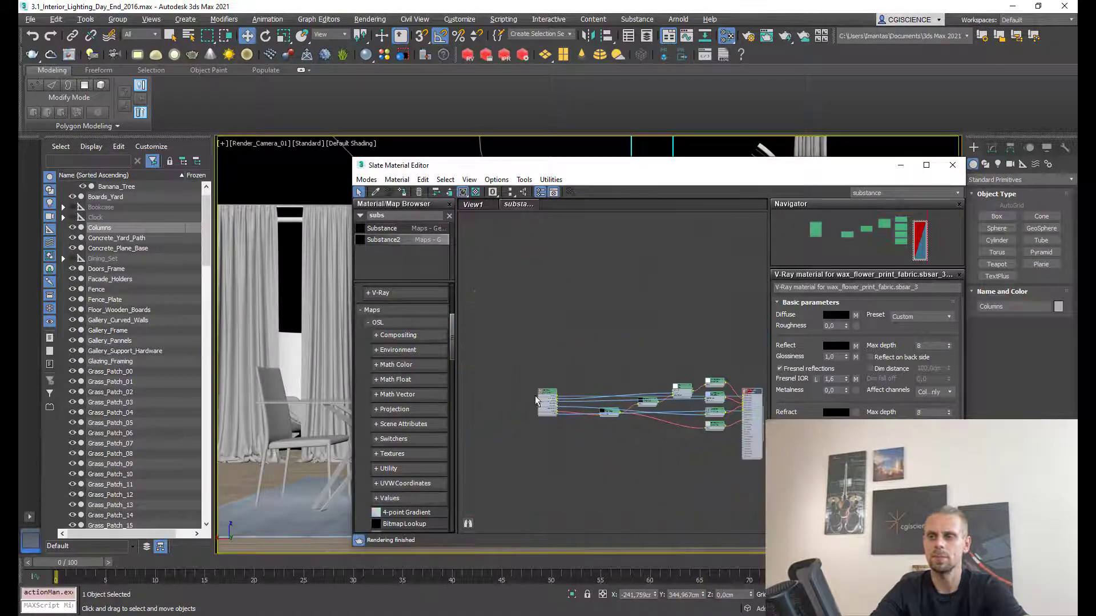
- Trace the Substance2 map's output connections through the correction nodes to the V-Ray material
double_click(586, 374)
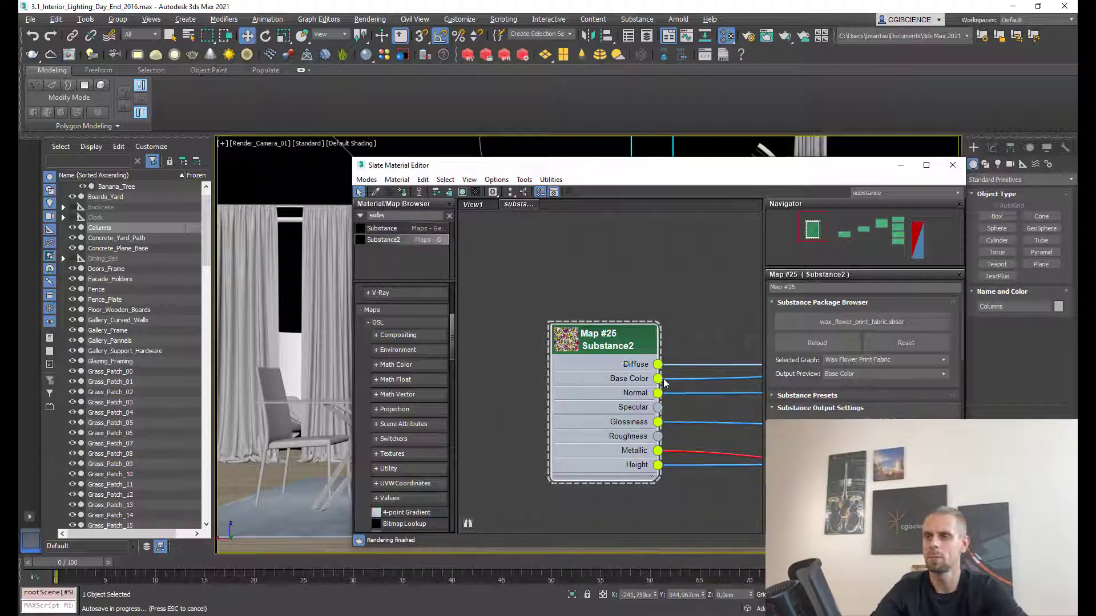
middle_click_drag(663, 379, 596, 379)
mouse_move(714, 310)
middle_mouse_down()
mouse_move(652, 303)
mouse_move(602, 328)
mouse_move(516, 332)
mouse_move(627, 323)
middle_mouse_up()
scroll(553, 321, "down", 8)
scroll(582, 334, "up", 4)
scroll(625, 324, "down", 1)
left_click(627, 348)
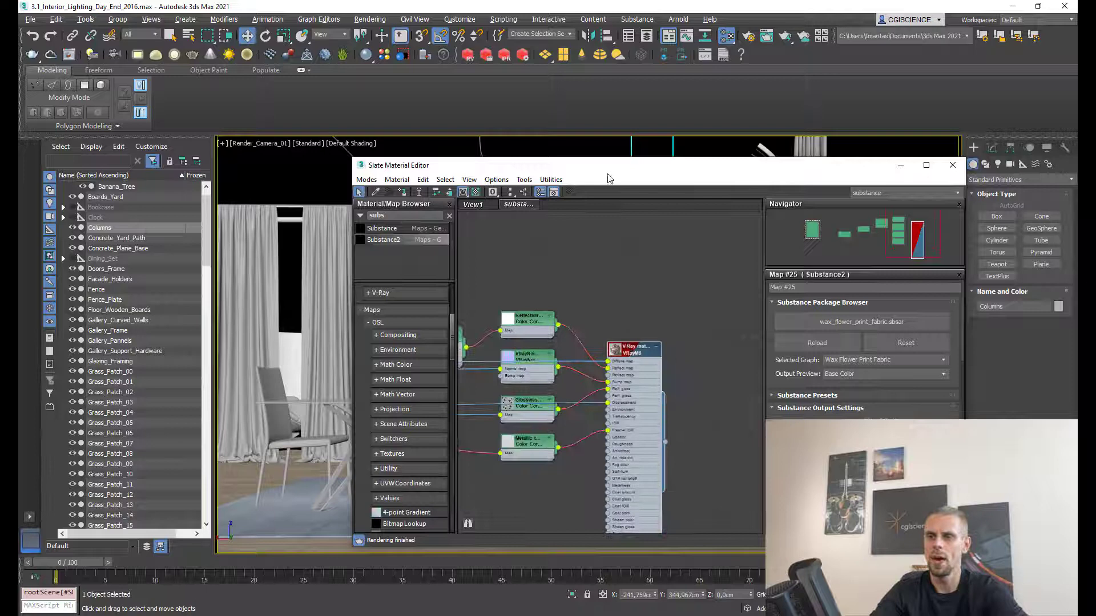
- Move the material editor clear of the rug and assign the wax flower V-Ray material to the rug under the dining set
left_click_drag(607, 171, 685, 73)
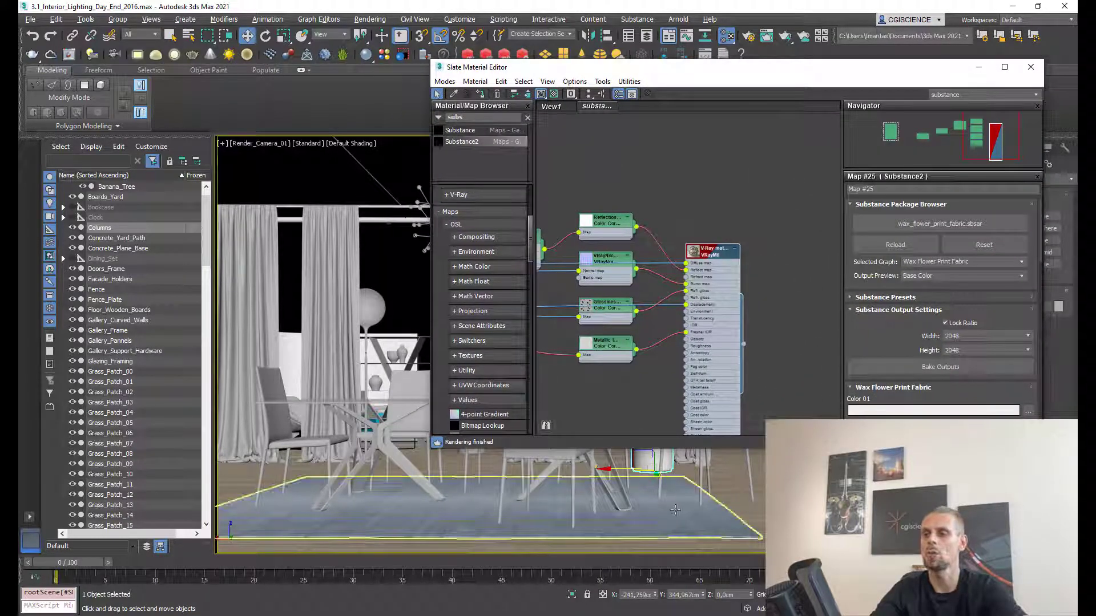
left_click(675, 510)
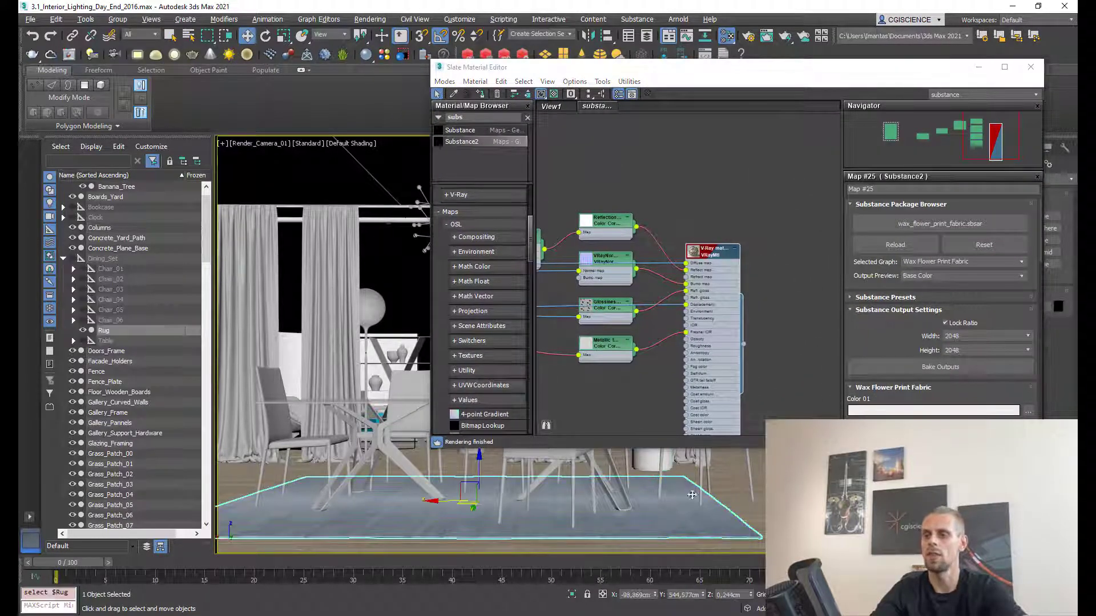
double_click(721, 253)
double_click(712, 251)
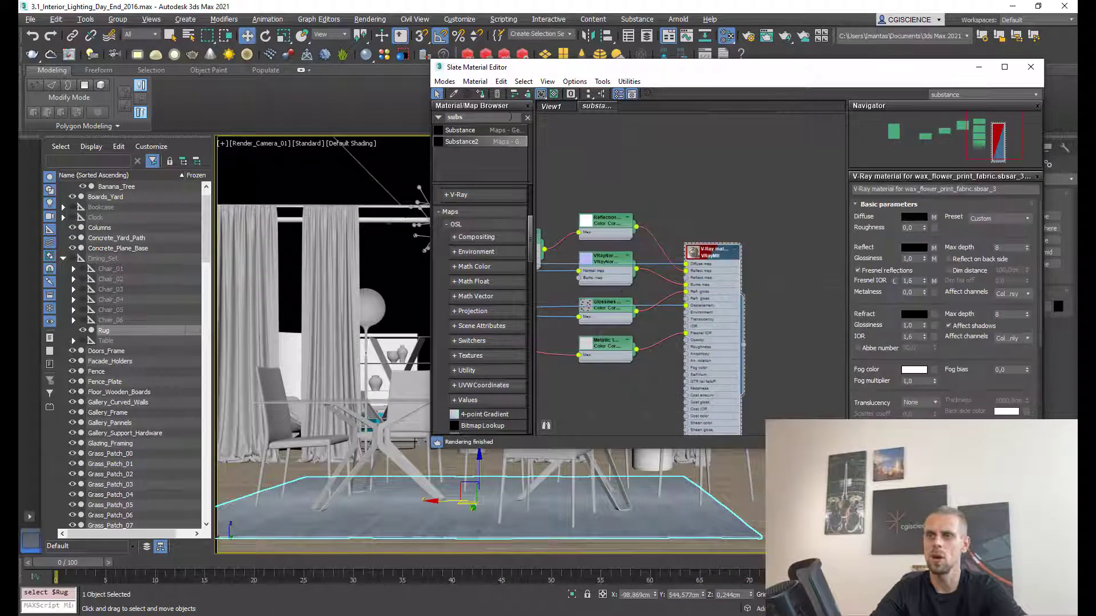
left_click(481, 94)
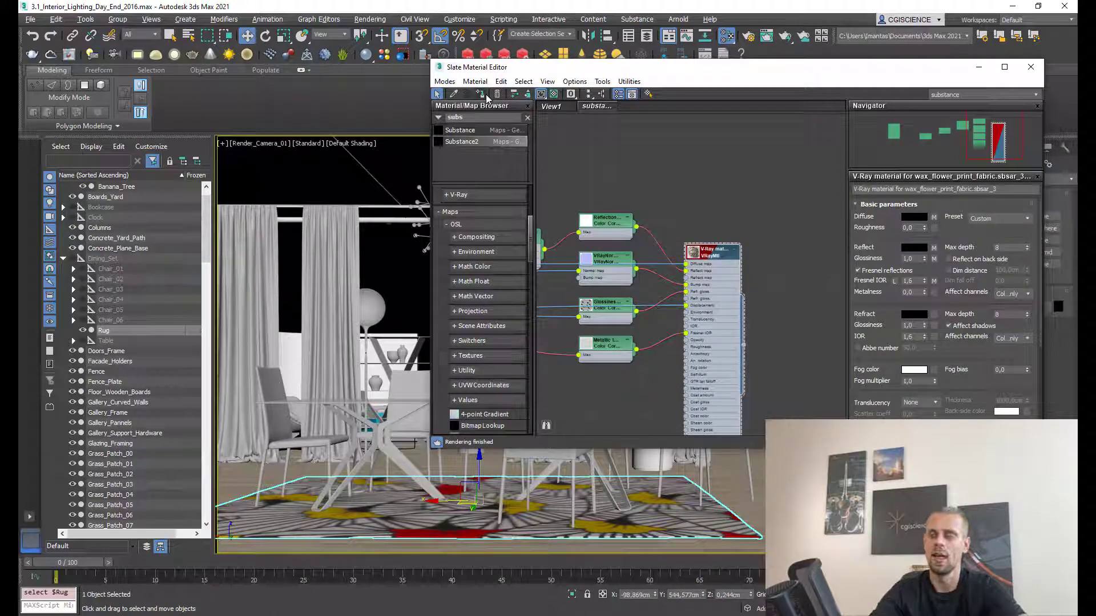
- Go back to the Substance2 node at the start of the network and open its parameters
left_click(601, 172)
middle_click_drag(631, 177, 786, 172)
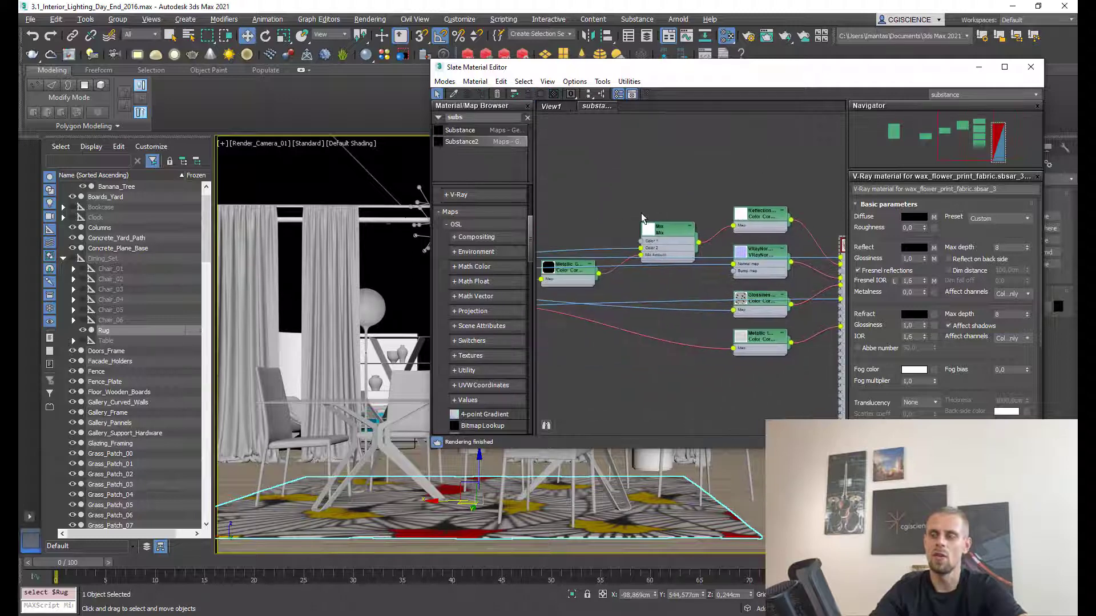
scroll(641, 213, "down", 2)
middle_click_drag(650, 212, 848, 212)
scroll(847, 212, "down", 1)
scroll(557, 242, "up", 3)
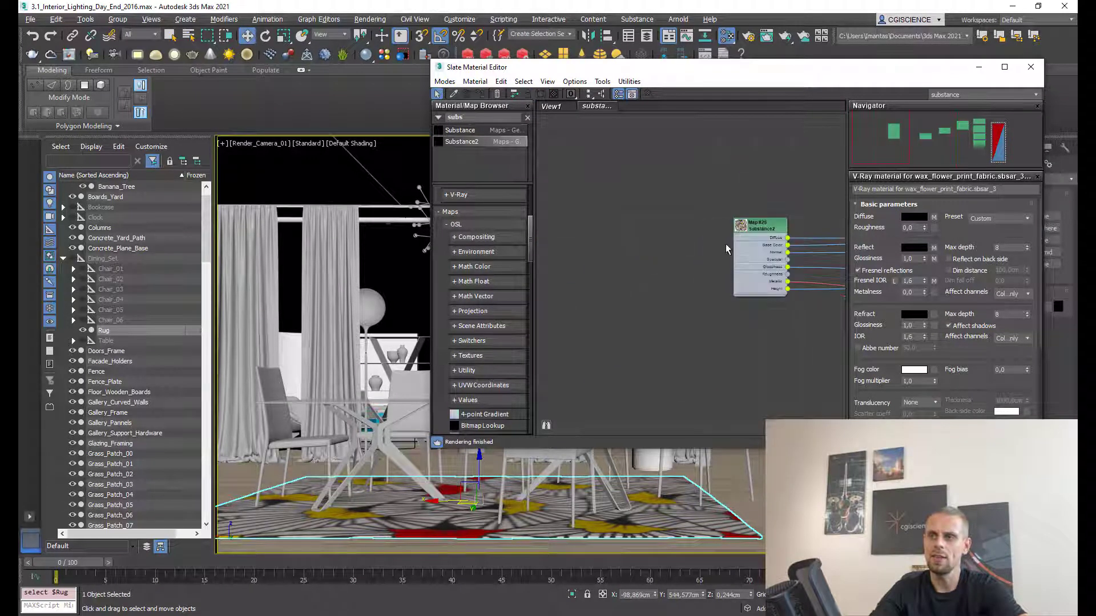
middle_click_drag(728, 250, 692, 254)
double_click(726, 269)
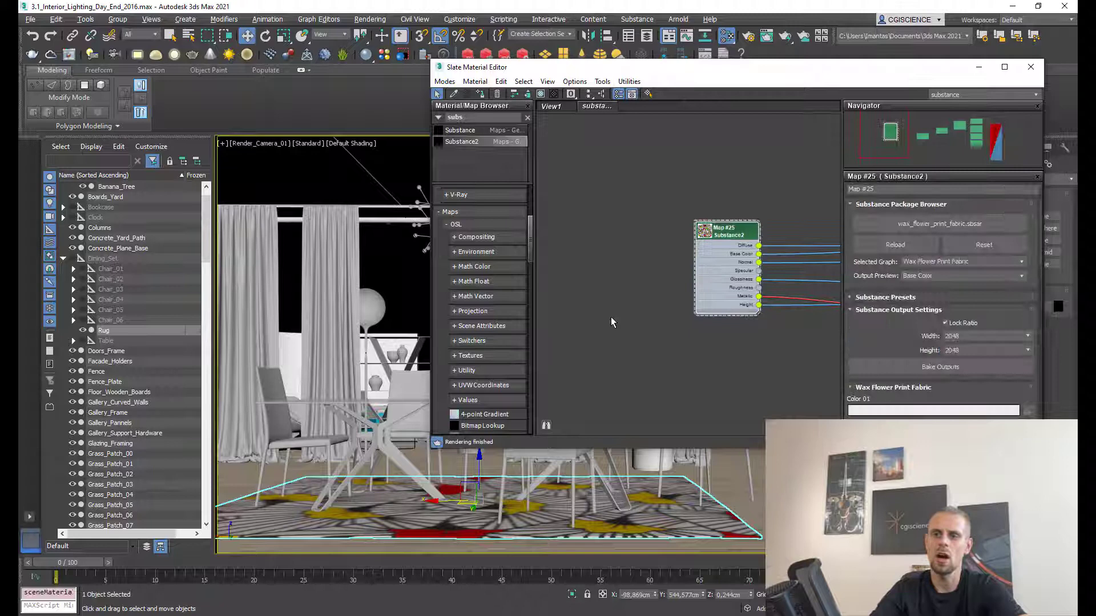
scroll(763, 287, "up", 1)
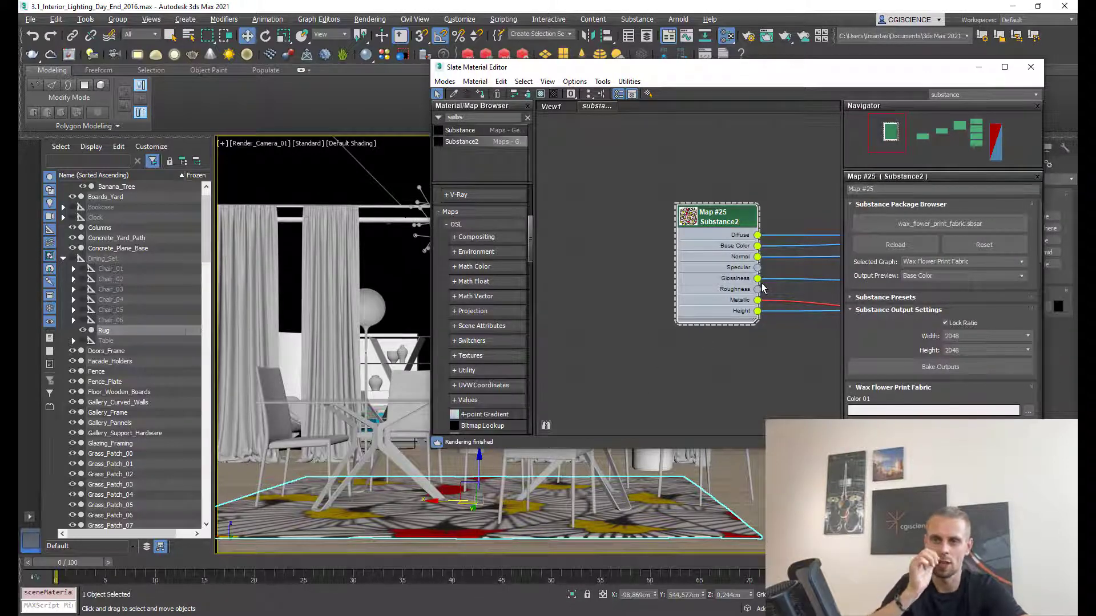
scroll(767, 291, "up", 1)
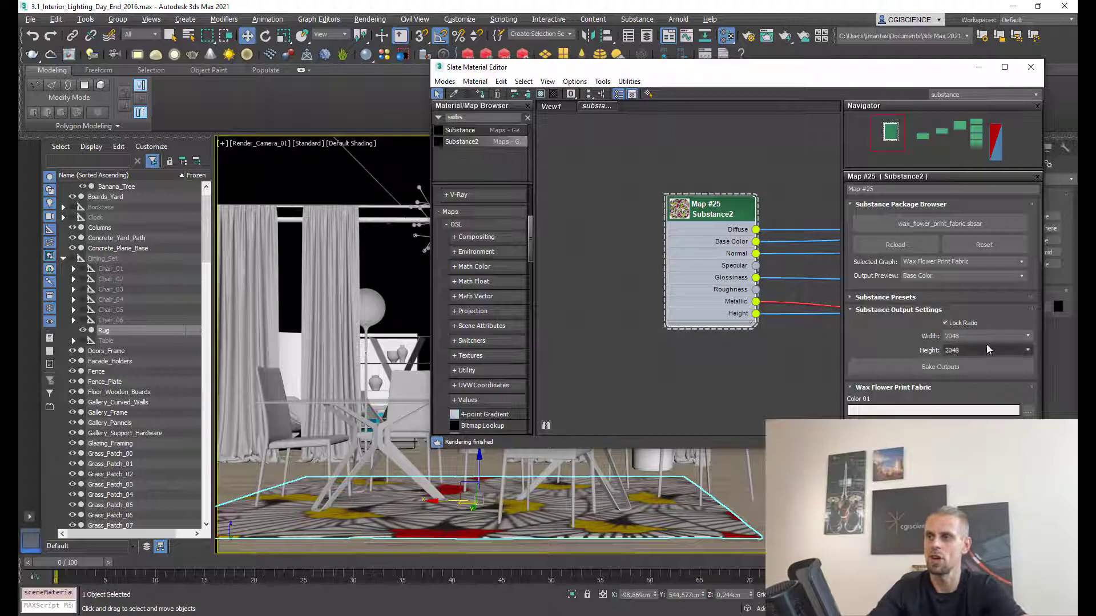
- Set the Wax Flower Print Fabric's Color 03 to turquoise and Color 04 to magenta
scroll(897, 393, "down", 2)
left_click(909, 394)
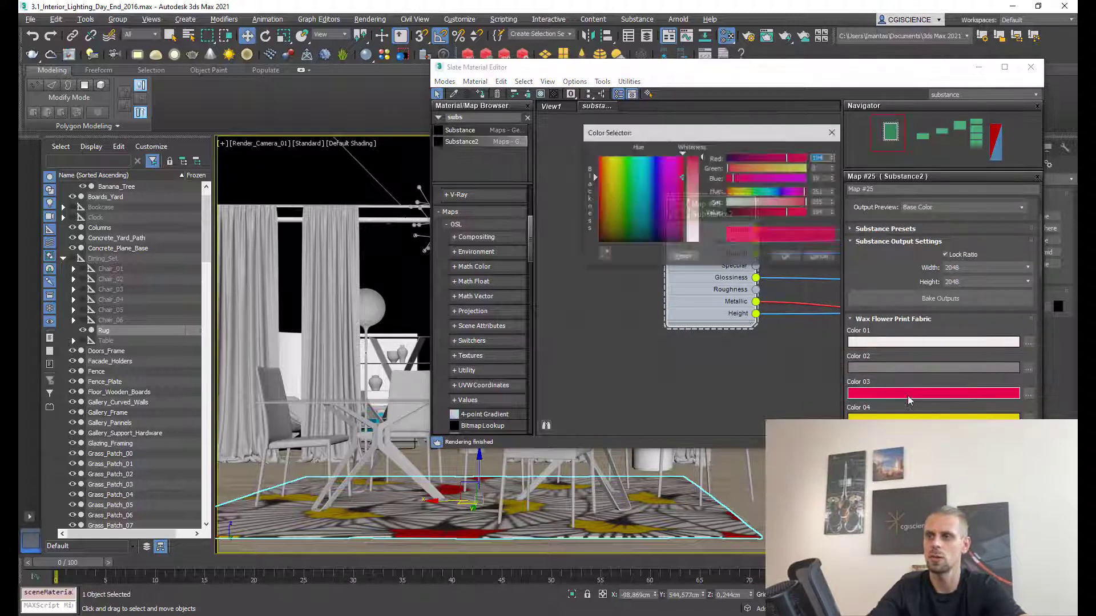
left_click(766, 192)
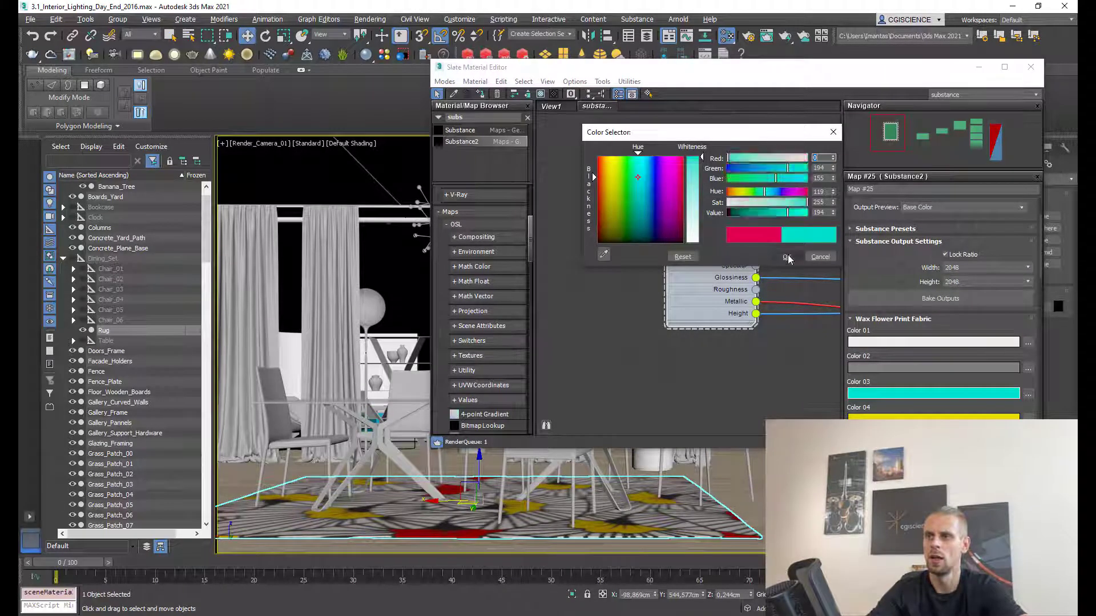
left_click(786, 256)
left_click(933, 415)
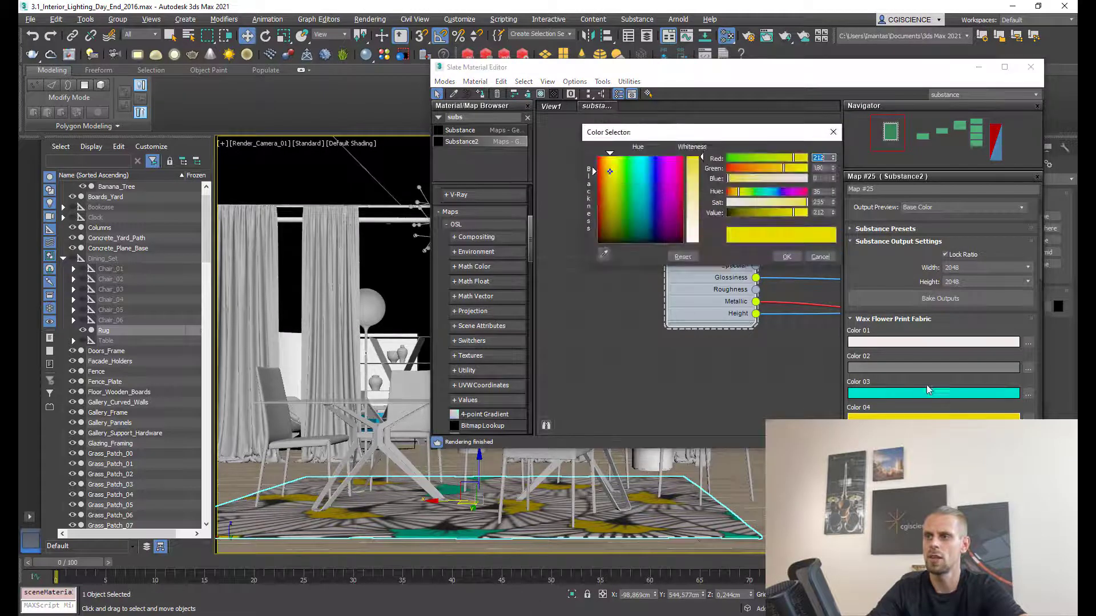
left_click(794, 192)
left_click(786, 255)
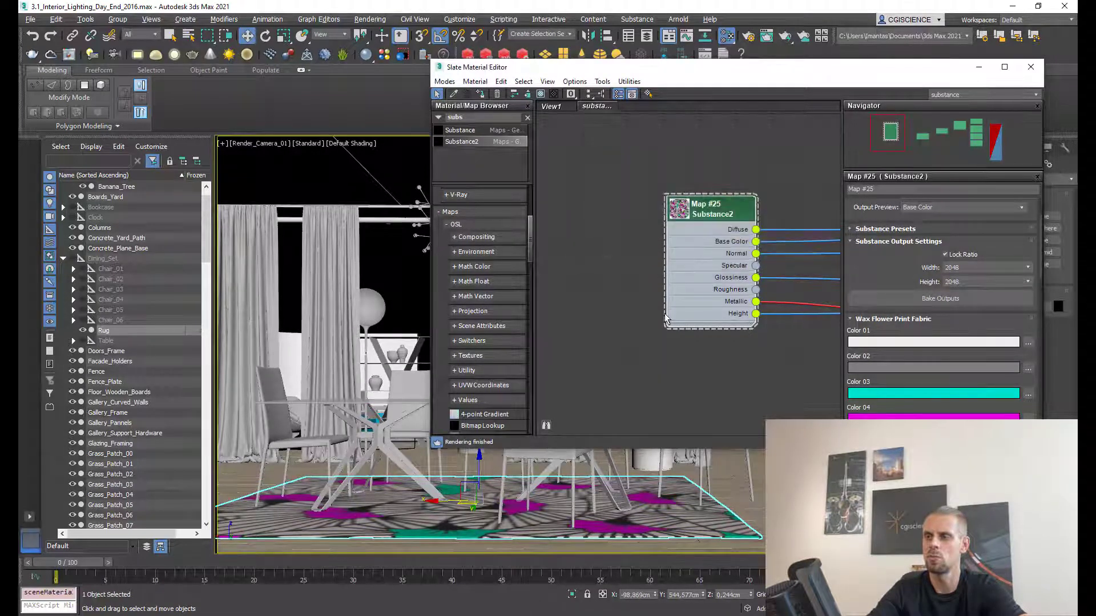